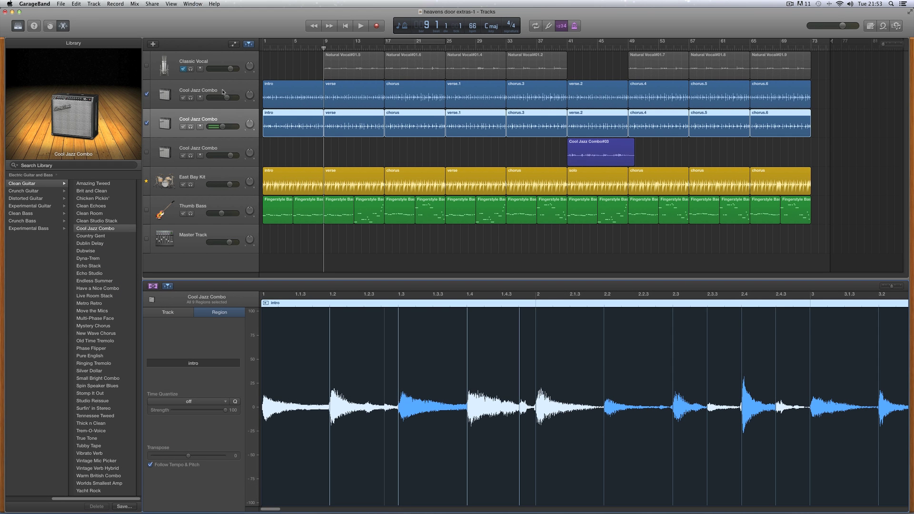
Step: Review the waveforms and notes of the guitar, Classic Vocal and Thumb Bass tracks one after another in the editor
{"action": "left_click", "coordinate": [223, 91]}
{"action": "left_click", "coordinate": [242, 120]}
{"action": "left_click", "coordinate": [222, 150]}
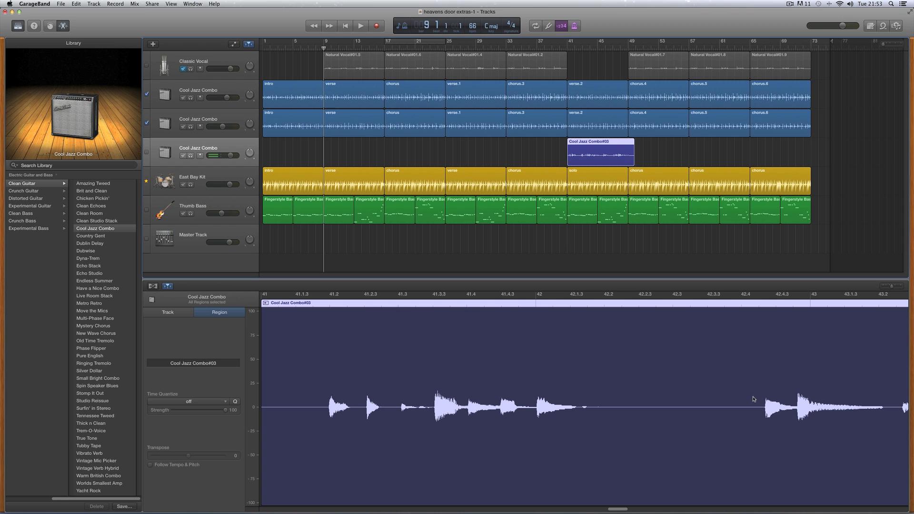
{"action": "left_click", "coordinate": [236, 63]}
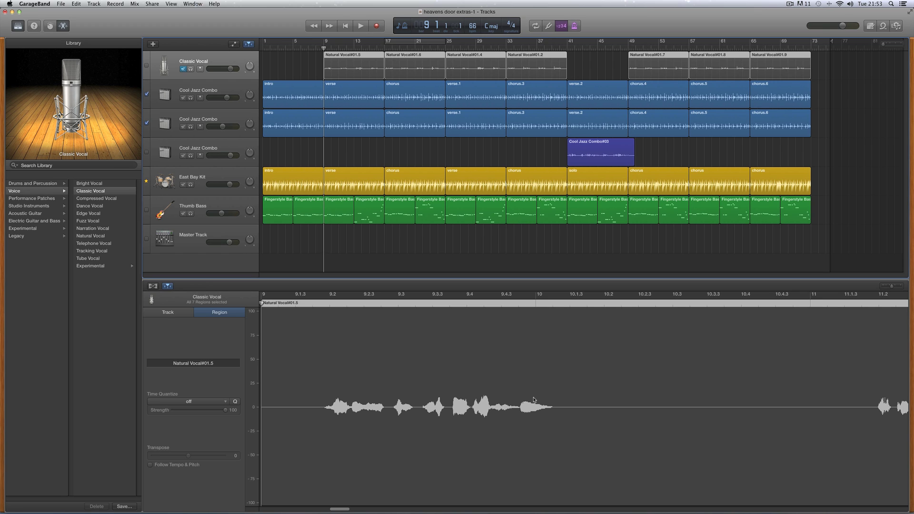
{"action": "left_click", "coordinate": [223, 203]}
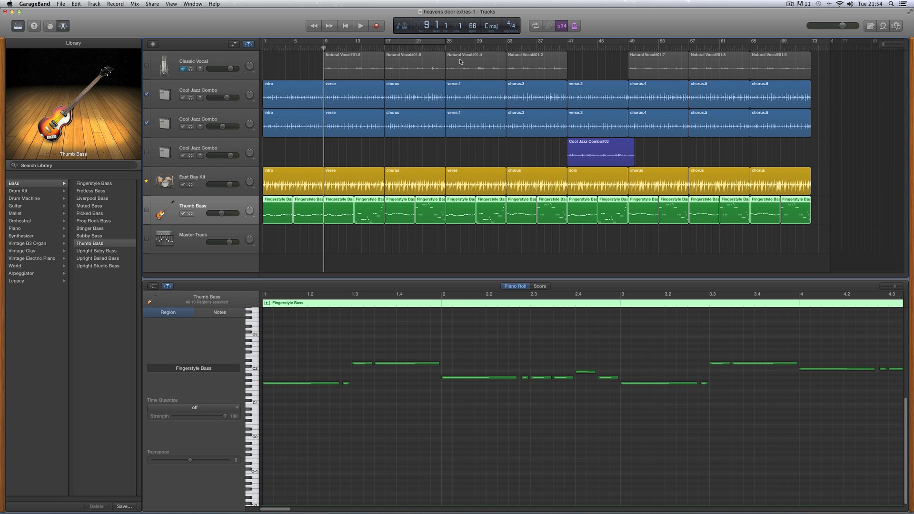
Step: Compare the intro waveforms of the two full-length rhythm guitar tracks in the editor
{"action": "left_click", "coordinate": [237, 118]}
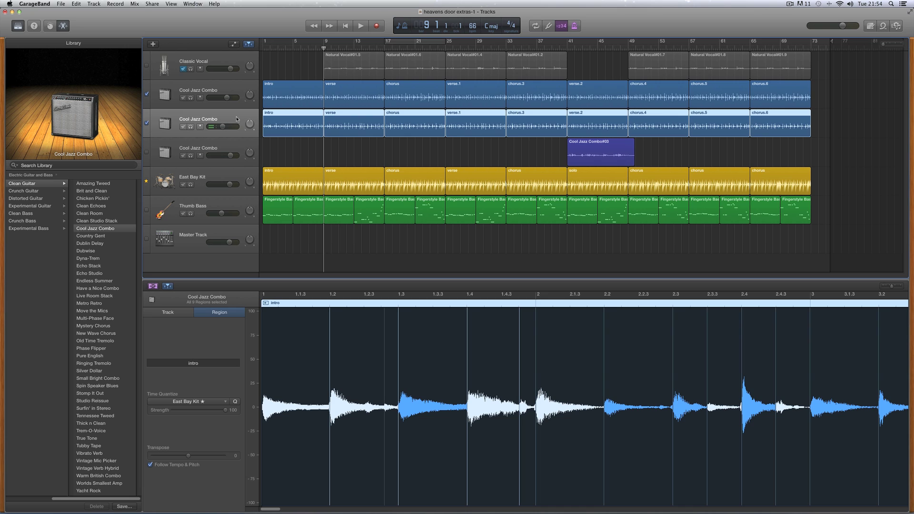
{"action": "left_click", "coordinate": [232, 93]}
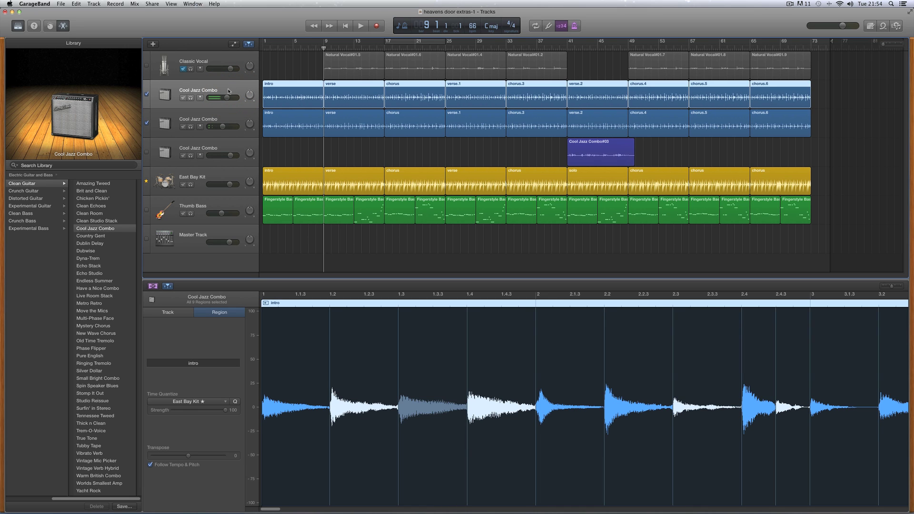
{"action": "left_click", "coordinate": [236, 119]}
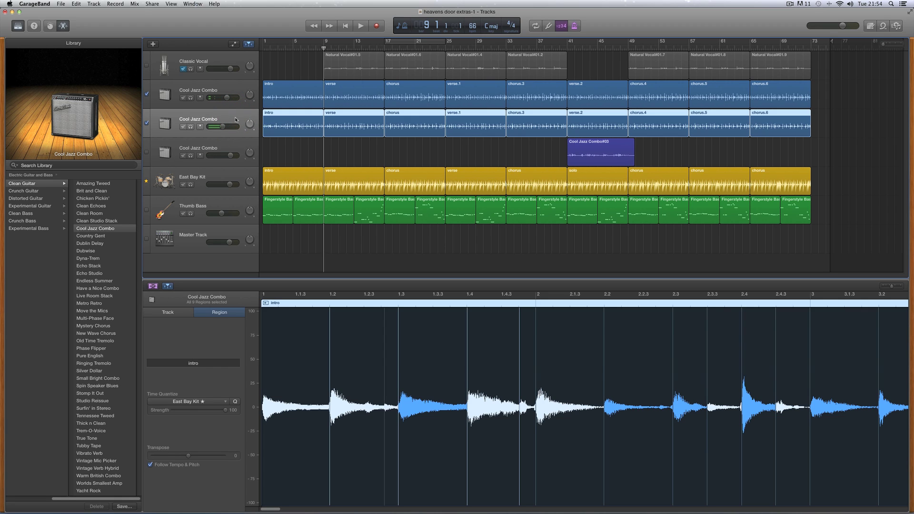
{"action": "left_click", "coordinate": [236, 92]}
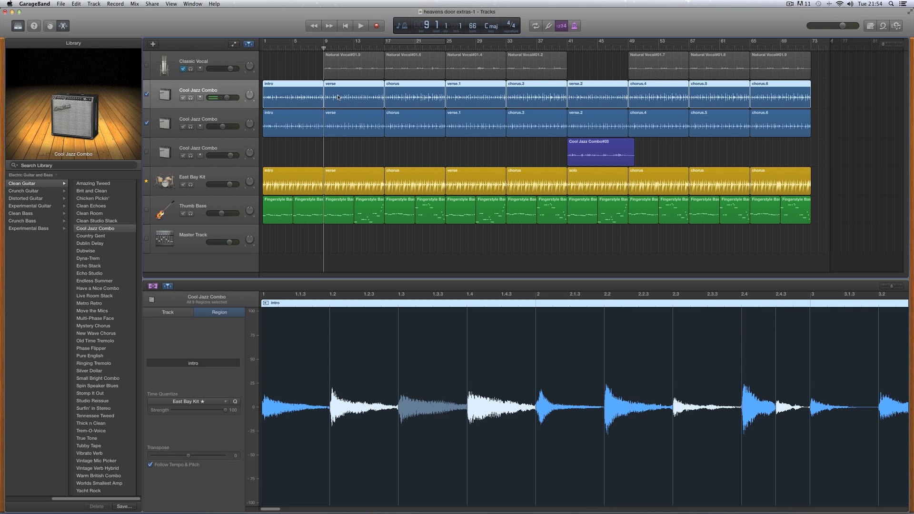
{"action": "left_click", "coordinate": [233, 121]}
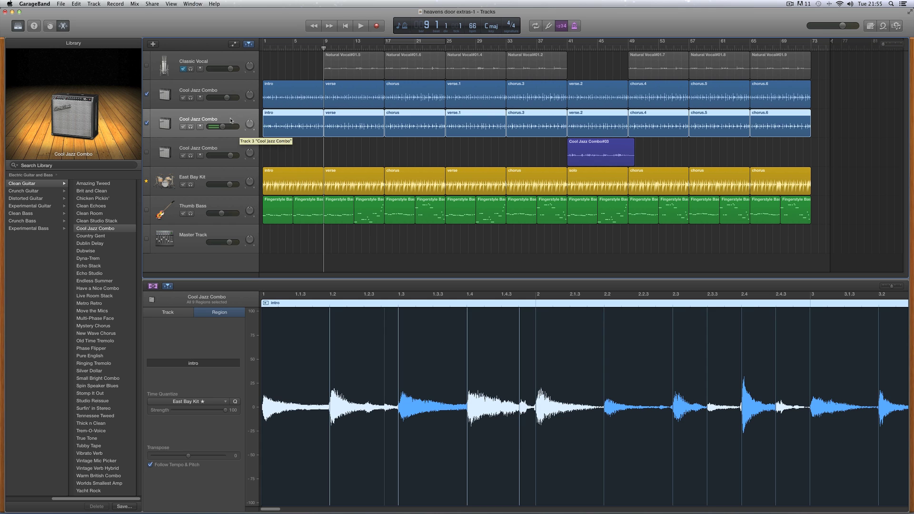
{"action": "left_click", "coordinate": [235, 93]}
{"action": "left_click", "coordinate": [235, 91]}
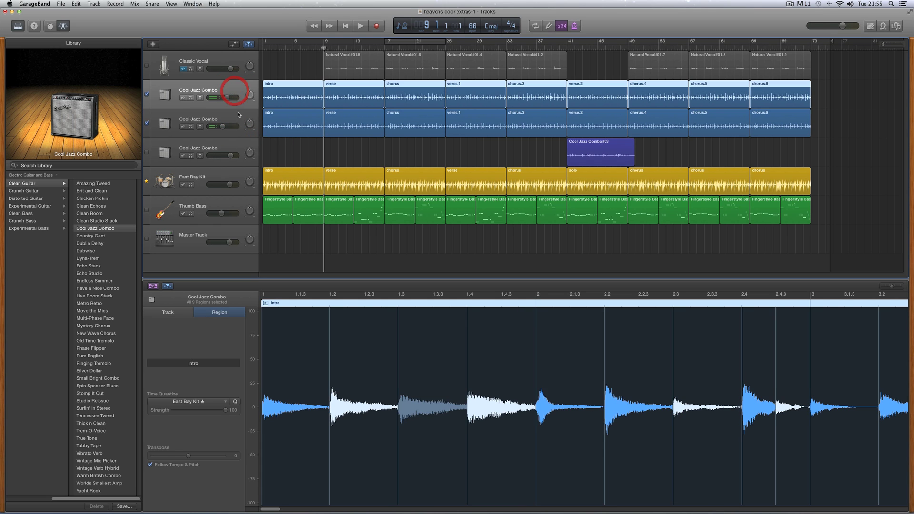
{"action": "left_click", "coordinate": [235, 115]}
{"action": "left_click", "coordinate": [236, 95]}
Step: Add a new track with duplicate settings directly below the second rhythm guitar track and leave it selected
{"action": "left_click", "coordinate": [237, 119]}
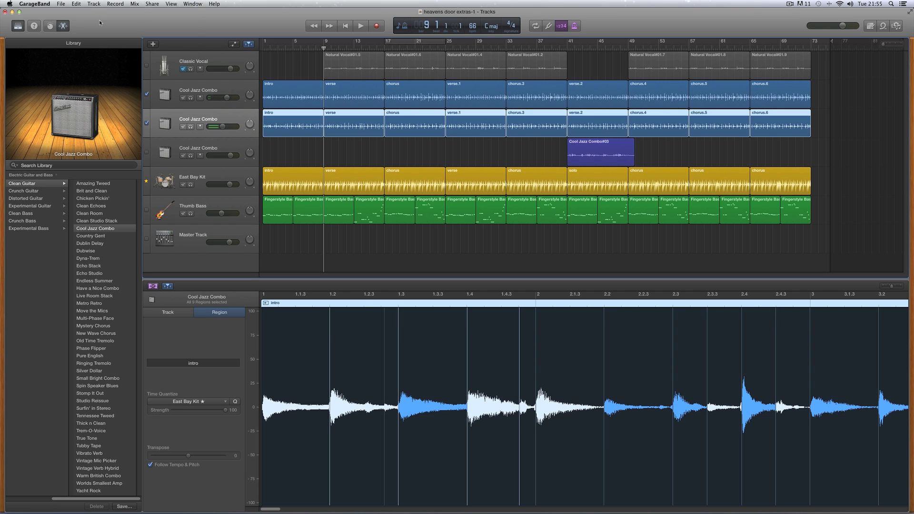
{"action": "left_click", "coordinate": [94, 4]}
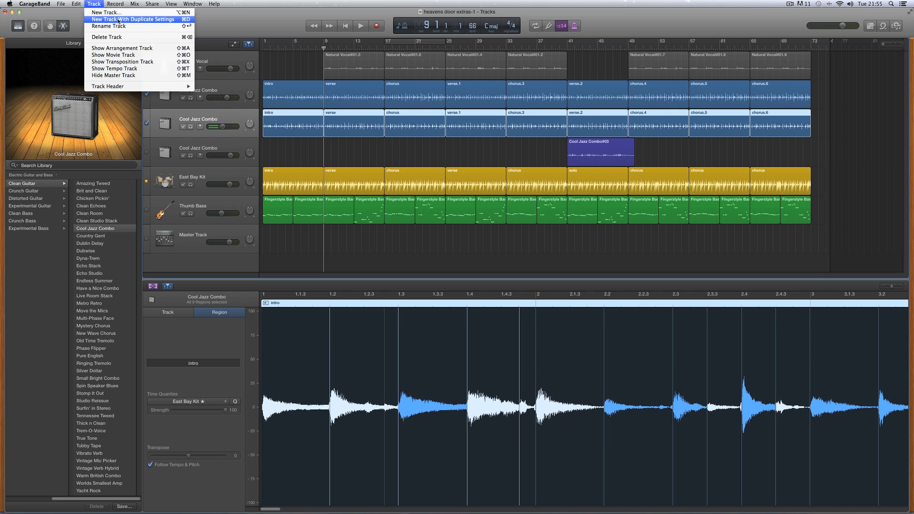
{"action": "left_click", "coordinate": [119, 19]}
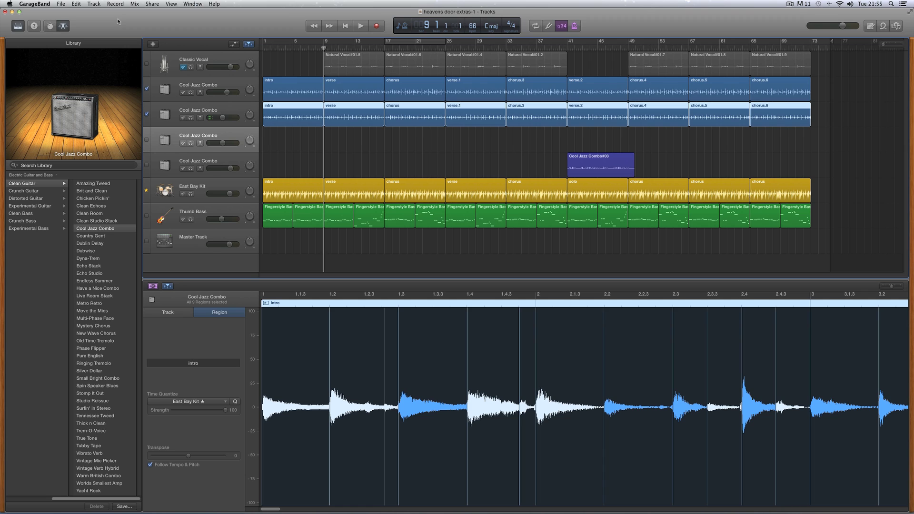
{"action": "left_click", "coordinate": [233, 137]}
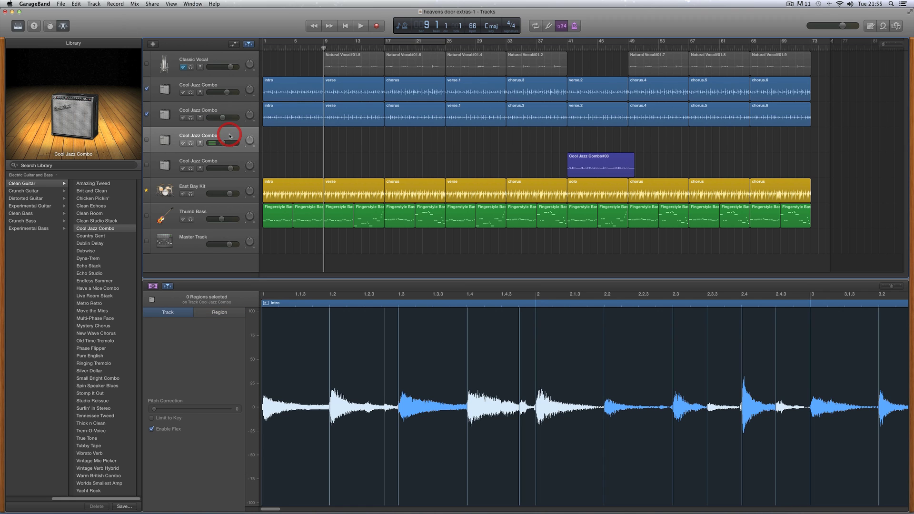
{"action": "left_click", "coordinate": [237, 87]}
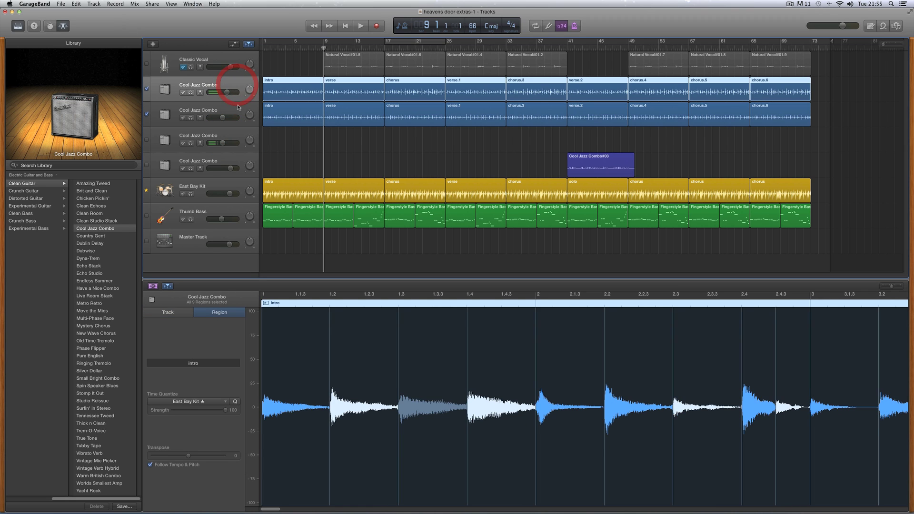
{"action": "left_click", "coordinate": [241, 112], "text": "shift"}
{"action": "left_click", "coordinate": [241, 137], "text": "shift"}
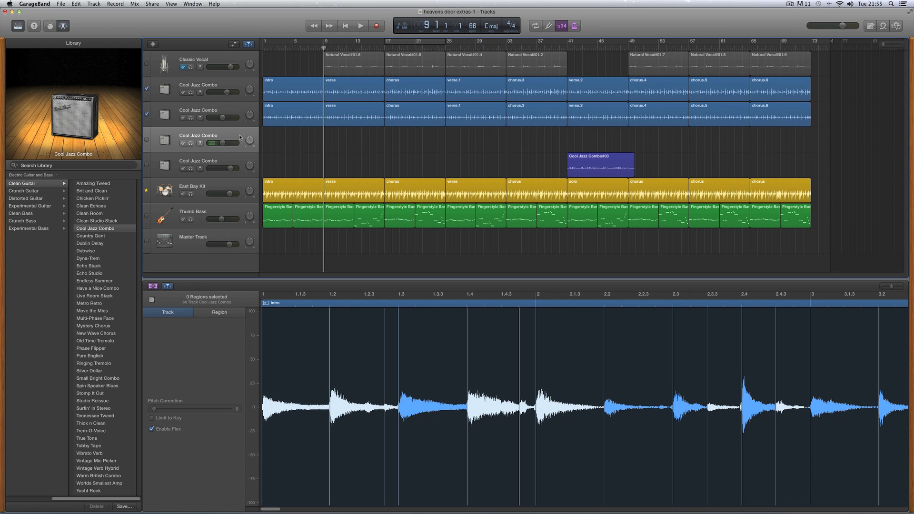
Step: Return the playhead to the song's start, then record-enable the new guitar track and set its volume to 0.0 dB
{"action": "left_click", "coordinate": [348, 28]}
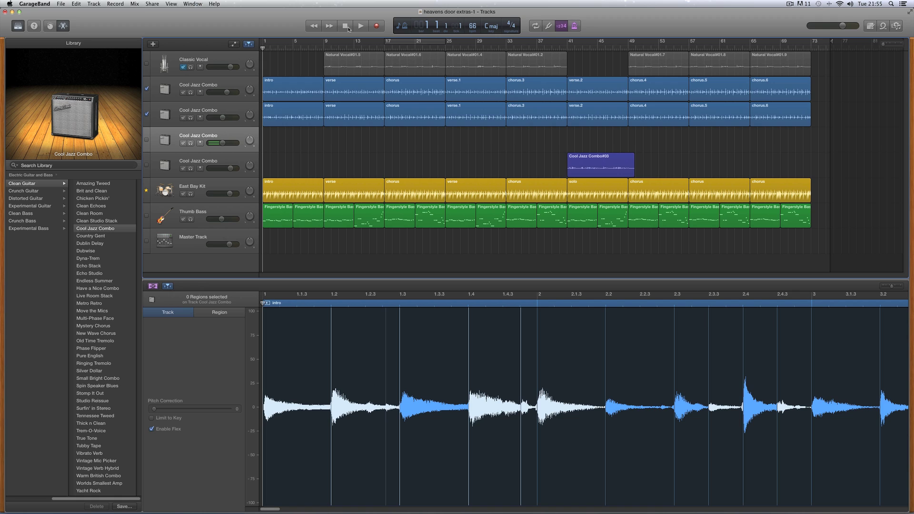
{"action": "left_click", "coordinate": [200, 144]}
{"action": "left_click", "coordinate": [200, 144]}
{"action": "left_click", "coordinate": [200, 143]}
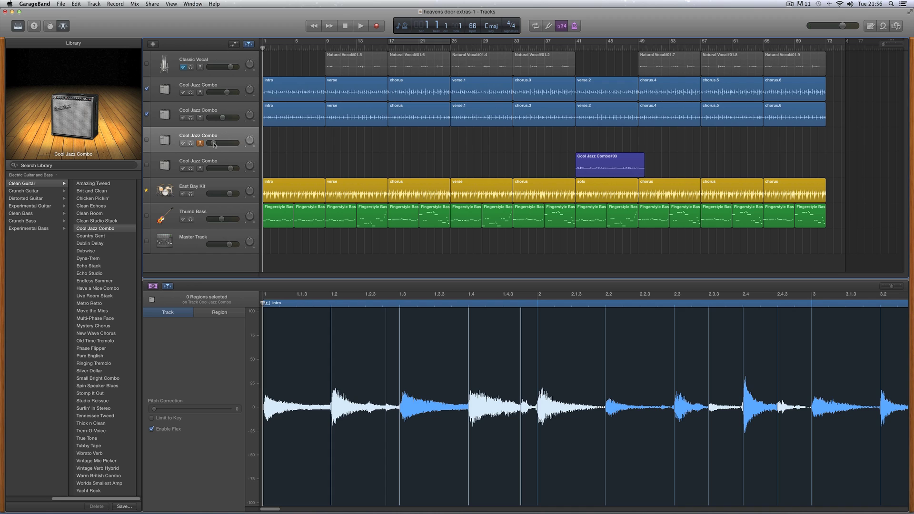
{"action": "left_click_drag", "start_coordinate": [214, 145], "coordinate": [230, 144]}
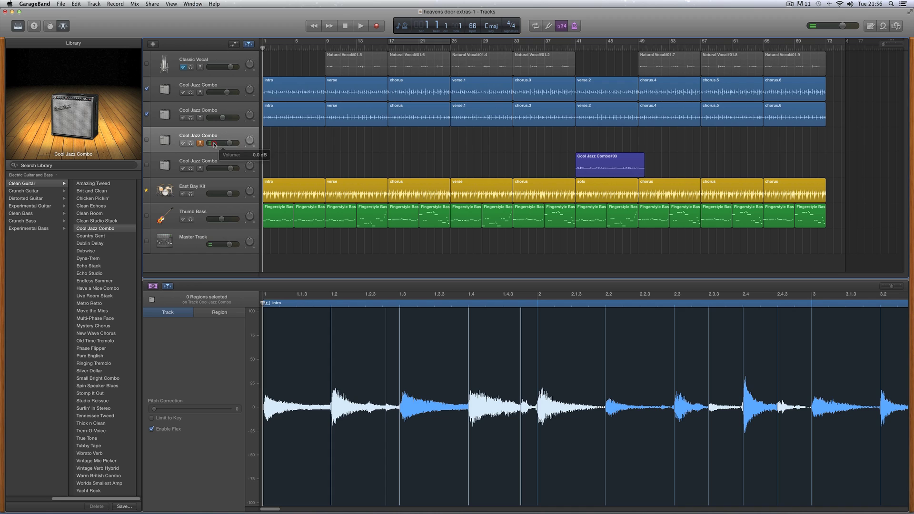
Step: Record a guitar part over the intro on the new track, stopping just after bar 9 begins
{"action": "left_click", "coordinate": [375, 28]}
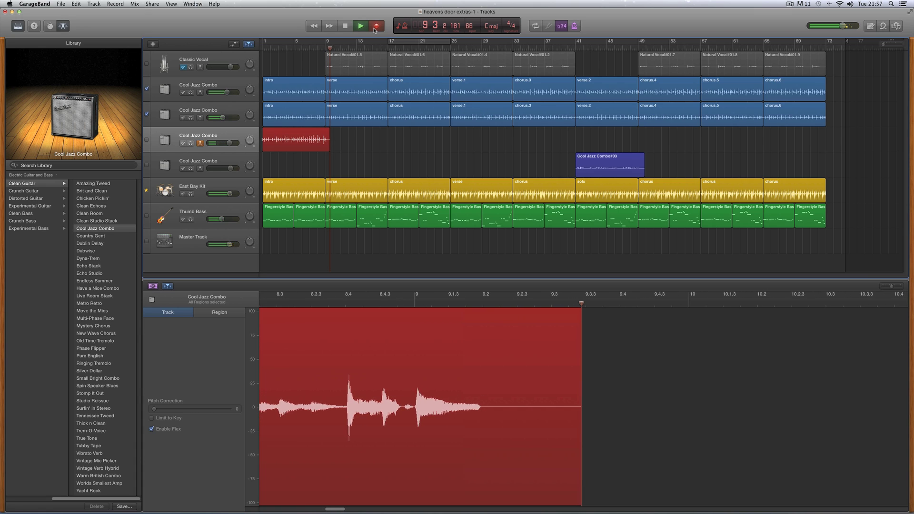
{"action": "key", "text": "space"}
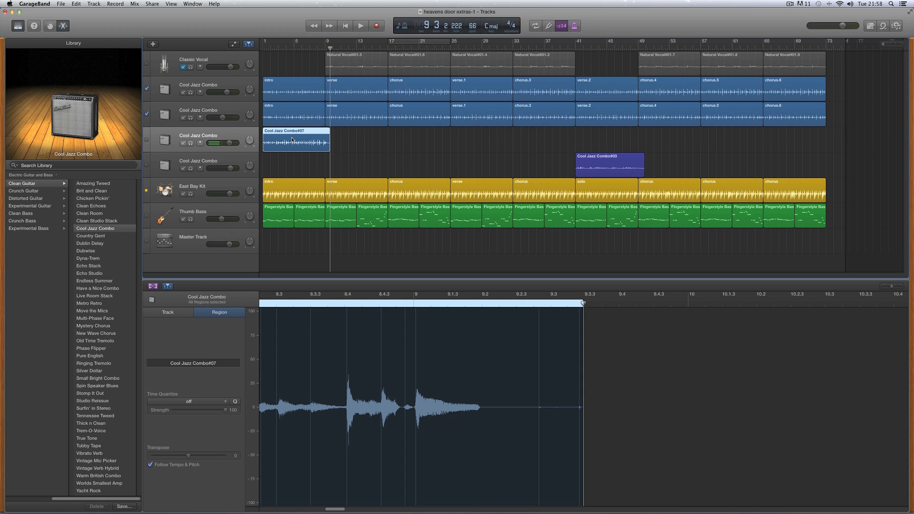
Step: Inspect the intro, verse and chorus regions of the second rhythm guitar track, then deselect all regions
{"action": "left_click", "coordinate": [295, 113]}
{"action": "left_click", "coordinate": [339, 106]}
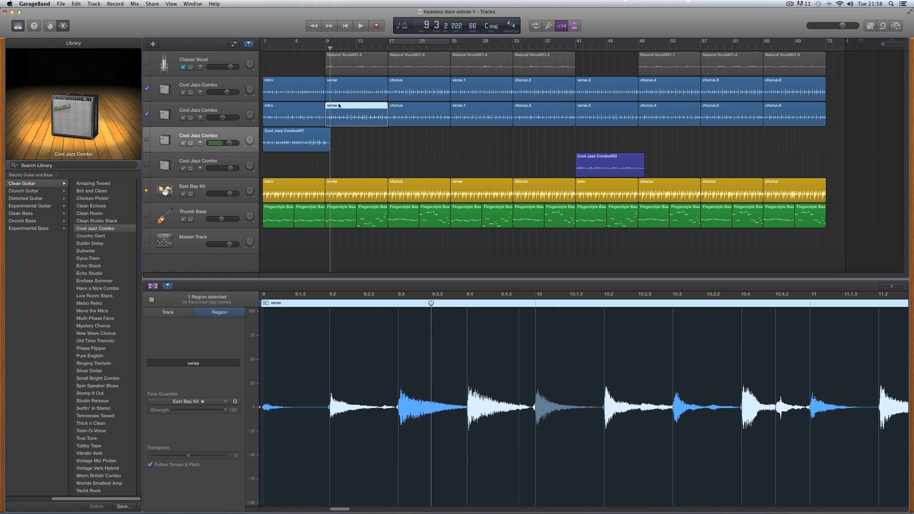
{"action": "left_click", "coordinate": [400, 106]}
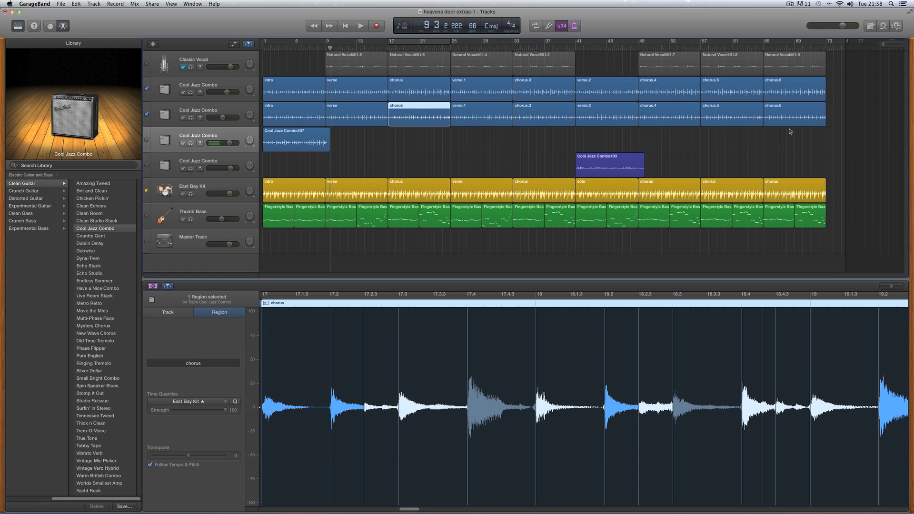
{"action": "left_click", "coordinate": [409, 143]}
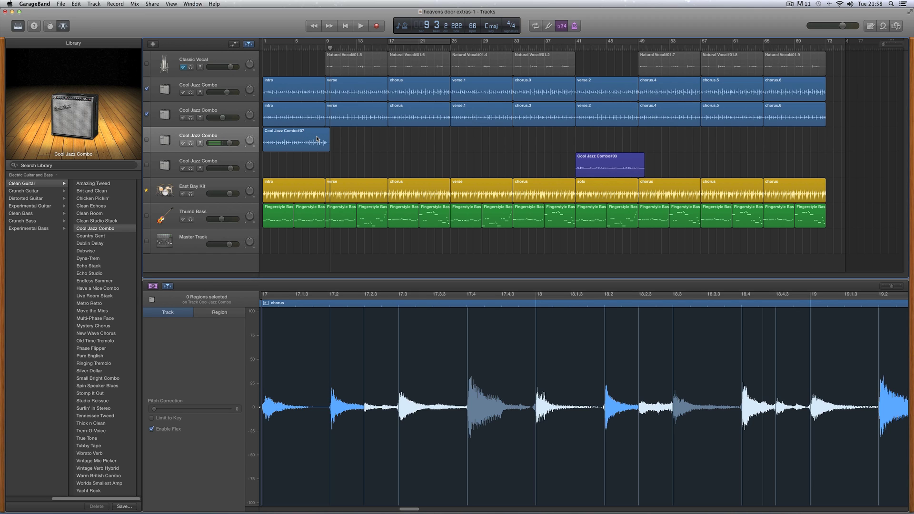
Step: Play the song from the beginning through the intro into bar 9 to hear the new guitar recording
{"action": "left_click", "coordinate": [345, 26]}
{"action": "left_click", "coordinate": [361, 26]}
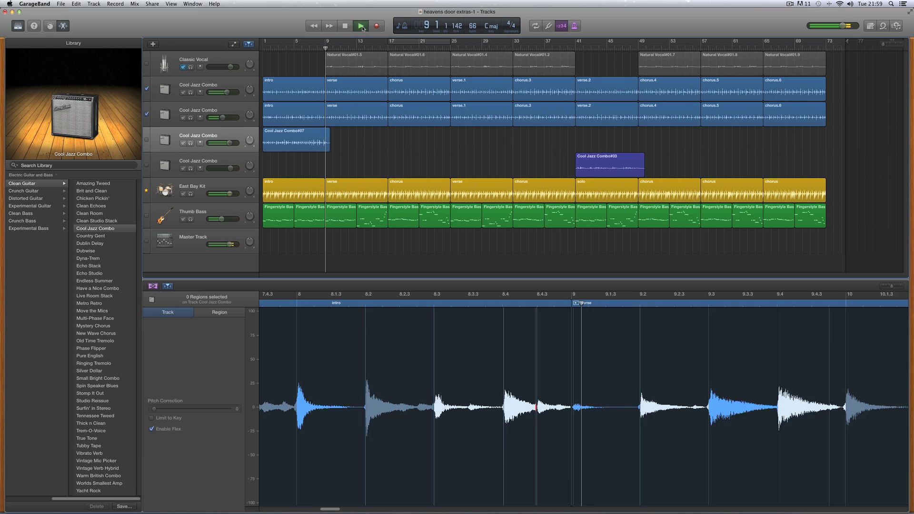
{"action": "left_click", "coordinate": [362, 28]}
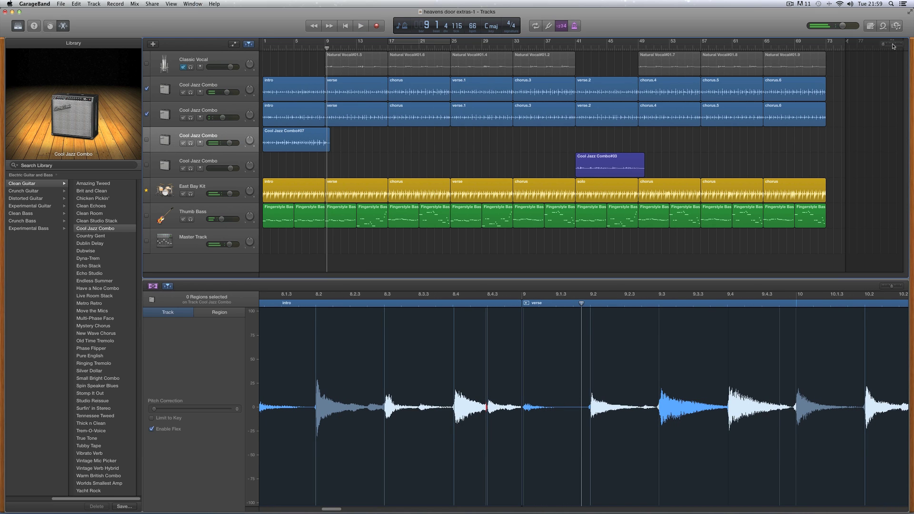
Step: Trim the end of the newly recorded guitar region back to bar 9 so it matches the intro's length
{"action": "left_click_drag", "start_coordinate": [894, 46], "coordinate": [898, 46]}
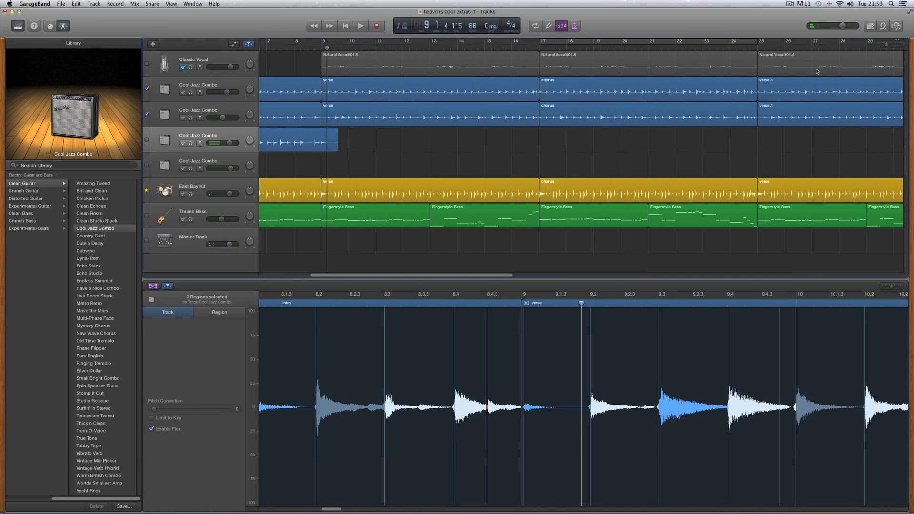
{"action": "scroll", "coordinate": [395, 277], "scroll_direction": "left", "scroll_amount": 2}
{"action": "scroll", "coordinate": [395, 276], "scroll_direction": "left", "scroll_amount": 5}
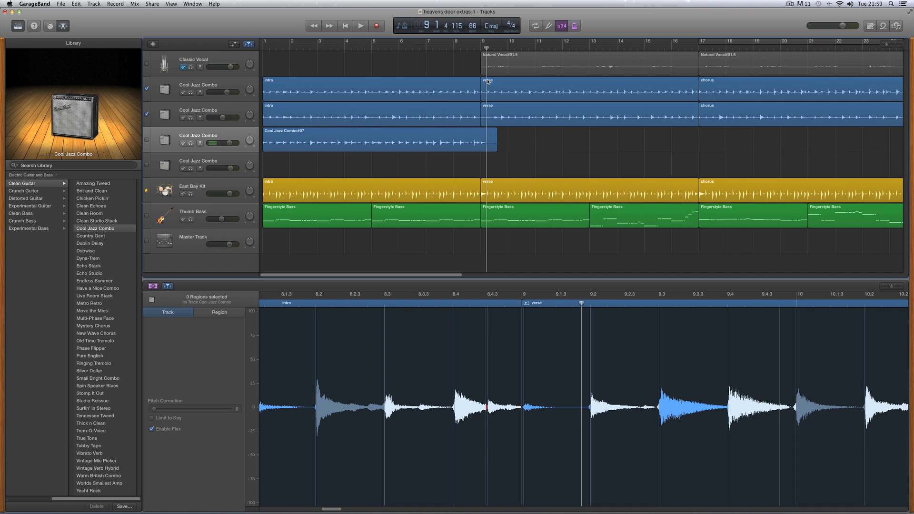
{"action": "left_click_drag", "start_coordinate": [486, 48], "coordinate": [446, 48]}
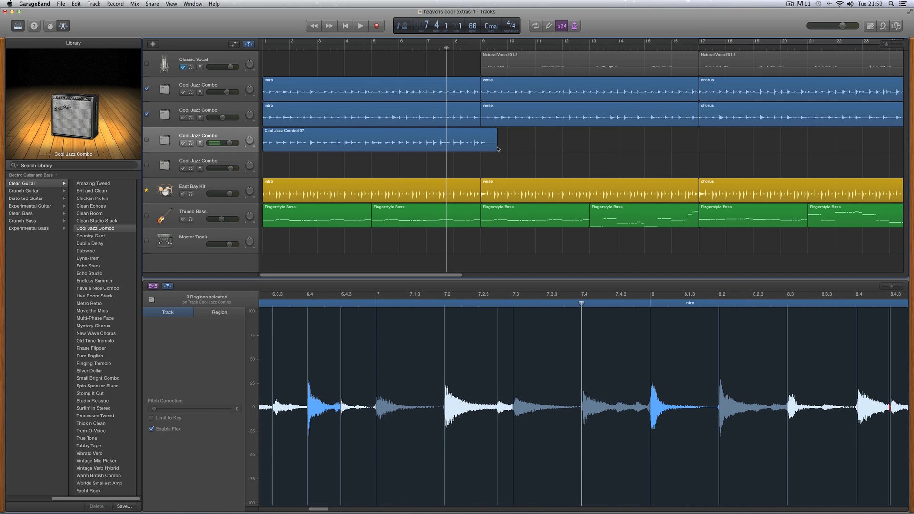
{"action": "left_click_drag", "start_coordinate": [496, 148], "coordinate": [480, 147]}
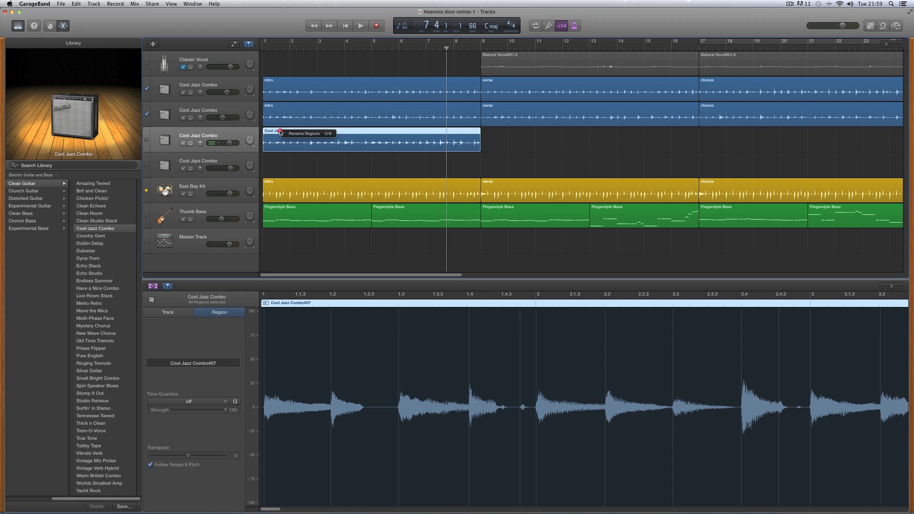
Step: Rename the trimmed guitar region as octave
{"action": "left_click", "coordinate": [290, 134]}
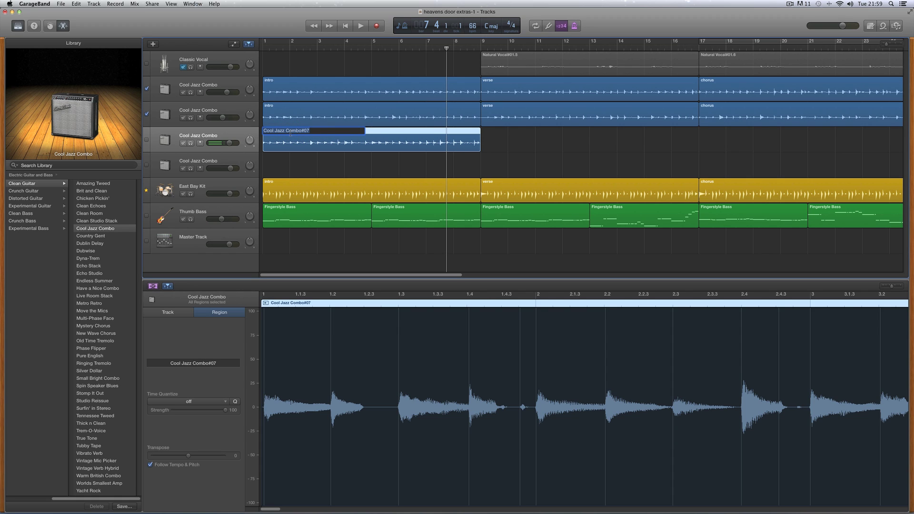
{"action": "type", "text": "octave"}
{"action": "key", "text": "Return"}
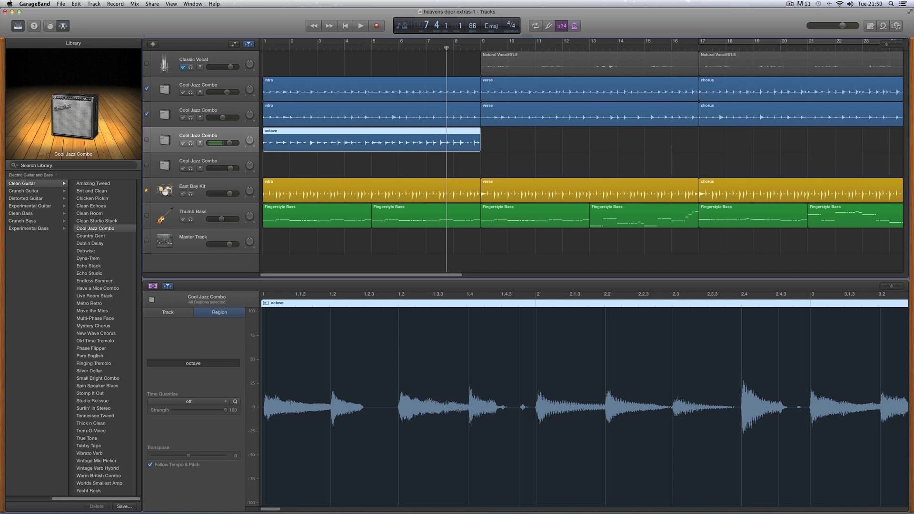
Step: Copy the octave region back to back along its track, filling bars 9 through 73, and select all regions on that track
{"action": "left_click", "coordinate": [883, 46]}
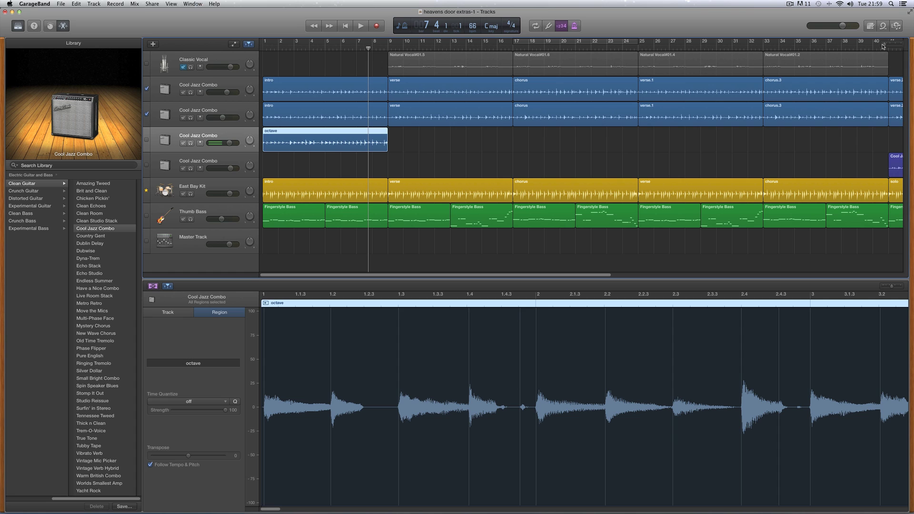
{"action": "left_click", "coordinate": [883, 45]}
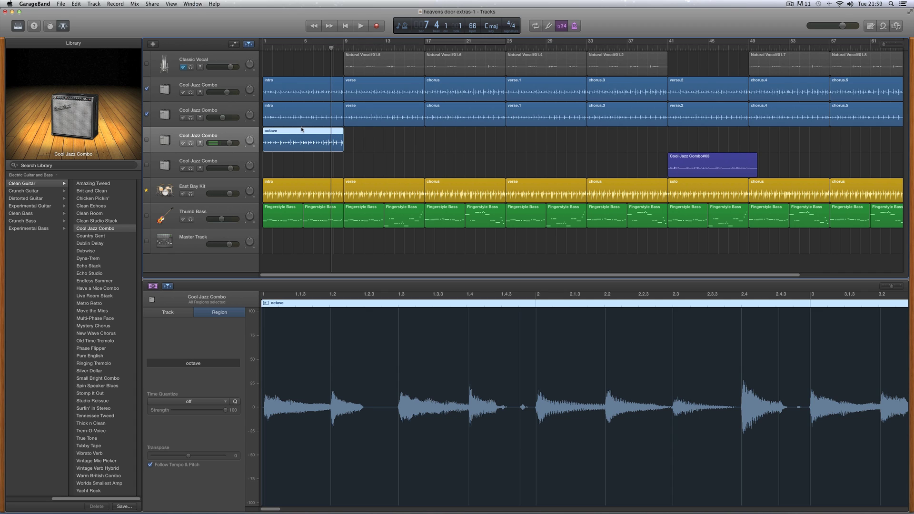
{"action": "left_click_drag", "start_coordinate": [299, 133], "coordinate": [758, 137]}
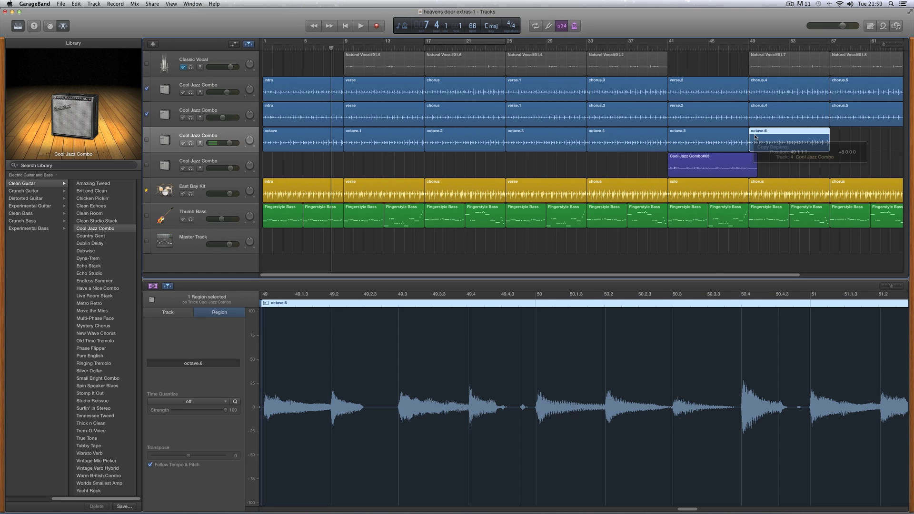
{"action": "left_click_drag", "start_coordinate": [746, 277], "coordinate": [862, 274]}
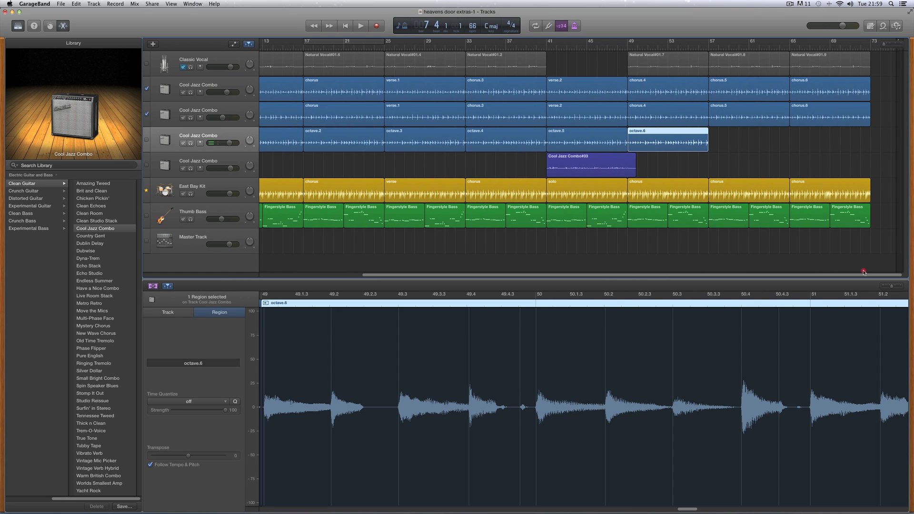
{"action": "left_click_drag", "start_coordinate": [675, 134], "coordinate": [814, 138]}
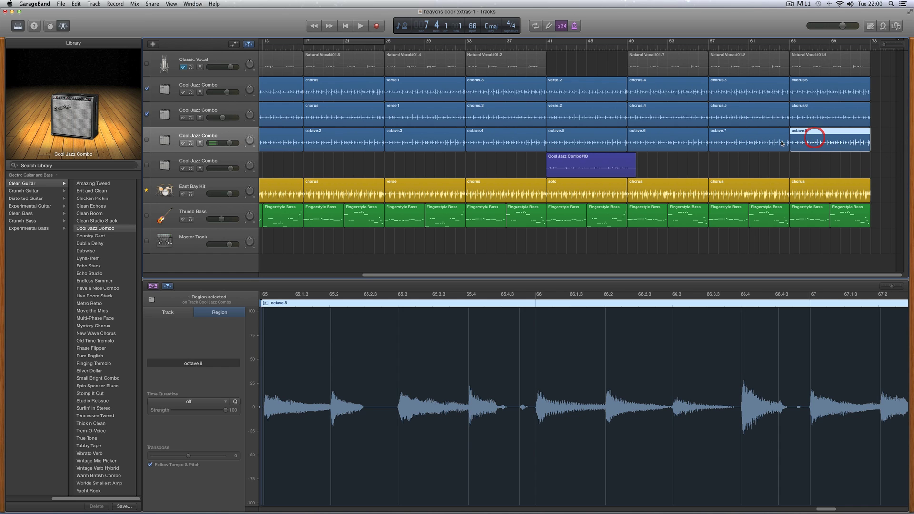
{"action": "left_click", "coordinate": [238, 137]}
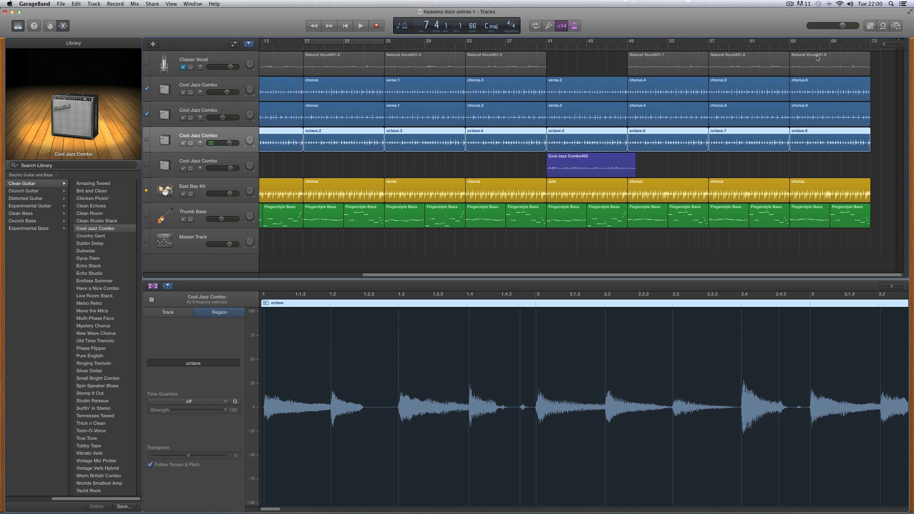
Step: Play the song from the beginning to hear how the octave guitar sits with the two rhythm guitar tracks
{"action": "left_click", "coordinate": [346, 26]}
{"action": "left_click", "coordinate": [235, 89]}
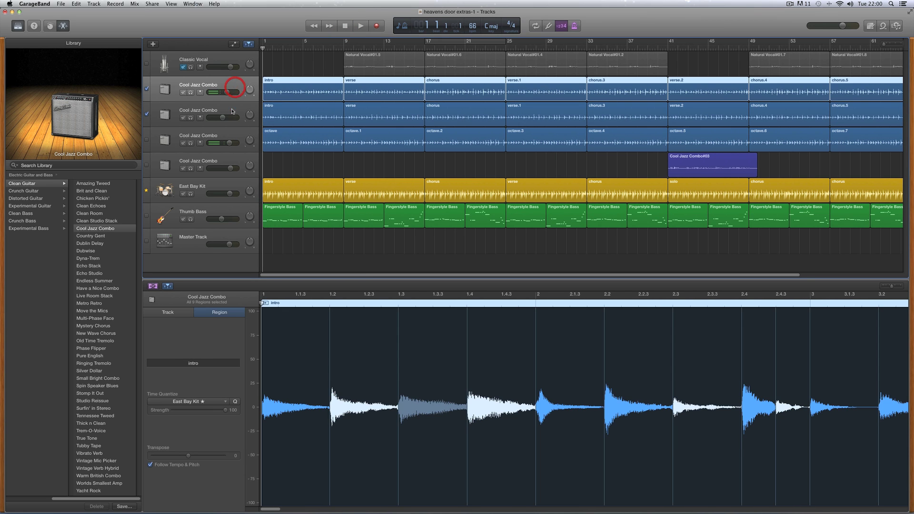
{"action": "left_click", "coordinate": [240, 119]}
{"action": "left_click", "coordinate": [240, 137]}
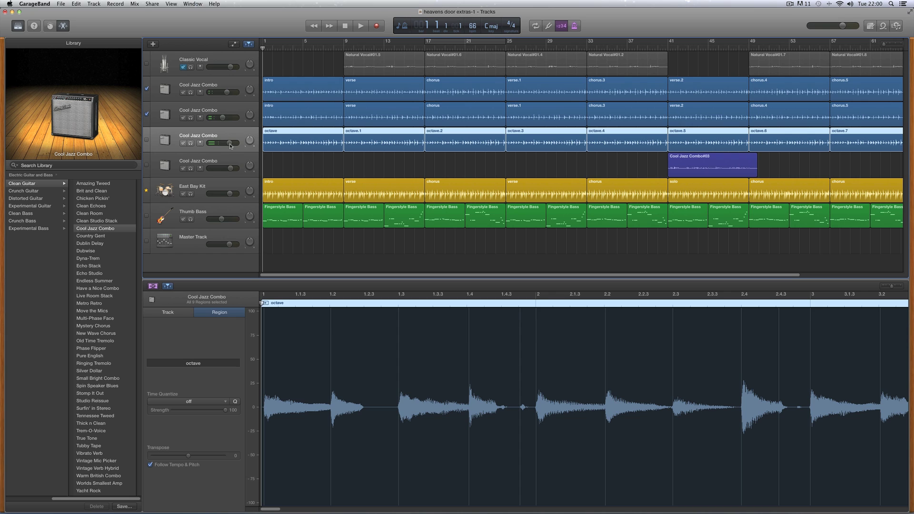
{"action": "key", "text": "space"}
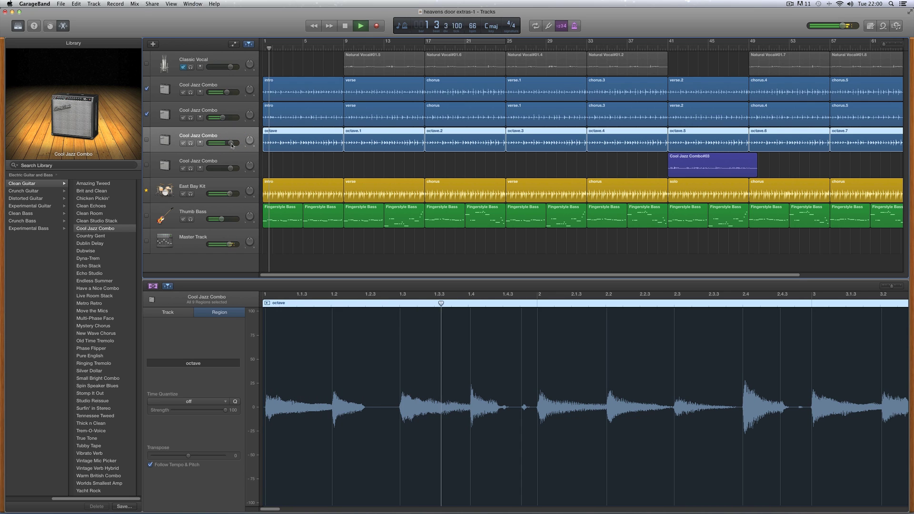
{"action": "key", "text": "space"}
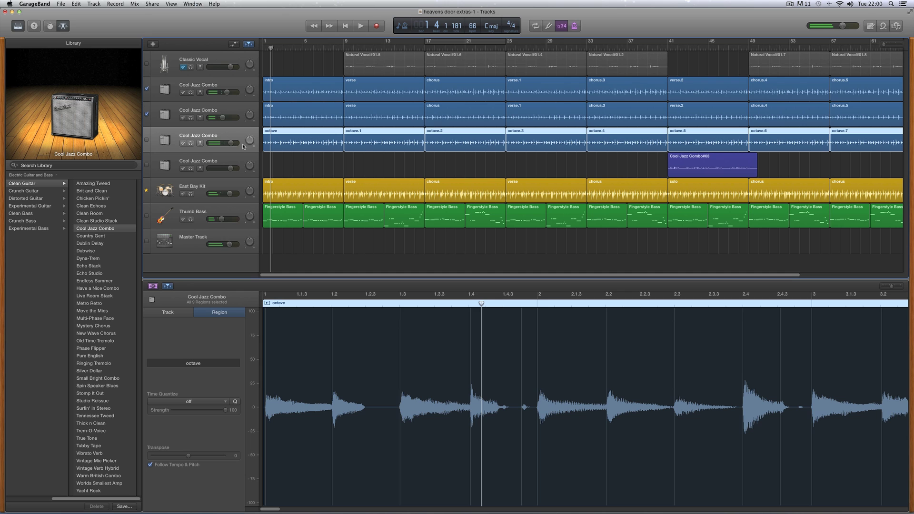
{"action": "key", "text": "space"}
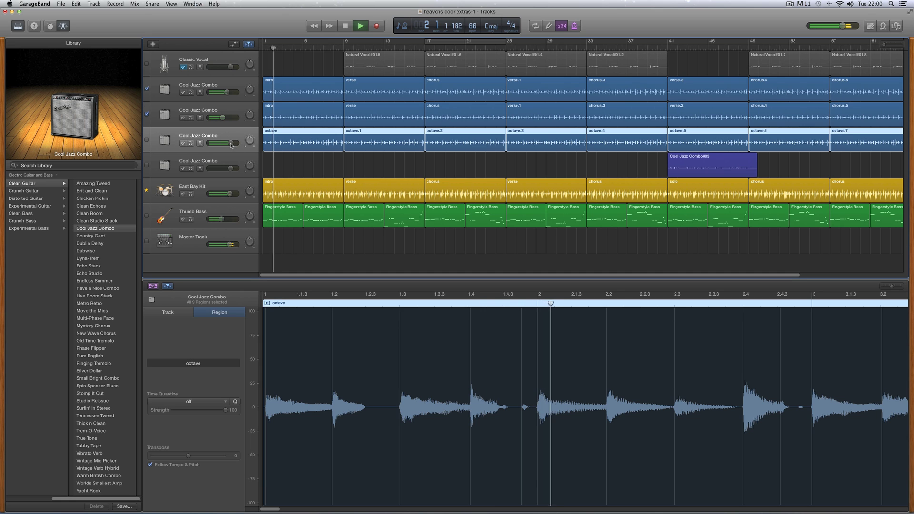
Step: Lower the octave guitar track's volume slightly and switch its sound to Old Time Tremolo
{"action": "mouse_move", "coordinate": [231, 144]}
{"action": "left_mouse_down"}
{"action": "mouse_move", "coordinate": [178, 142]}
{"action": "mouse_move", "coordinate": [228, 143]}
{"action": "left_mouse_up"}
{"action": "key", "text": "space"}
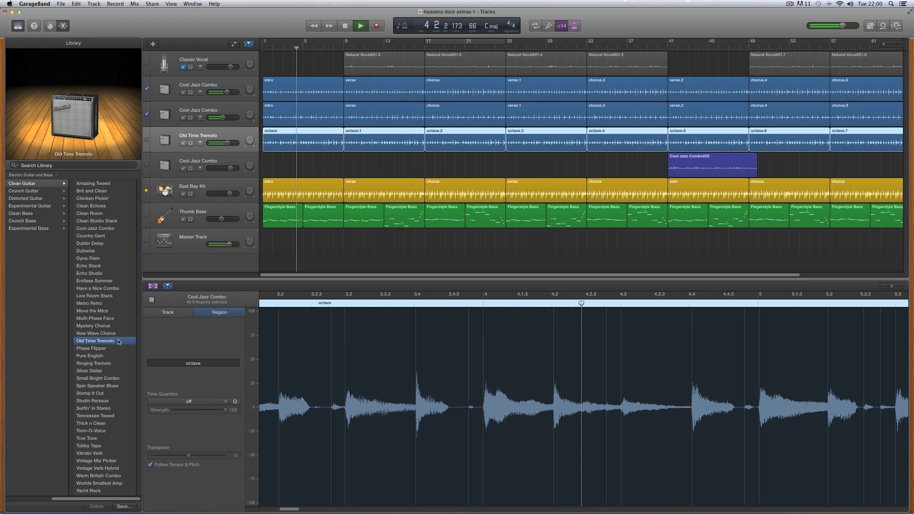
Step: Open the octave track's amp controls, raise the tremolo rate to about 10 and resume playback
{"action": "left_click", "coordinate": [51, 28]}
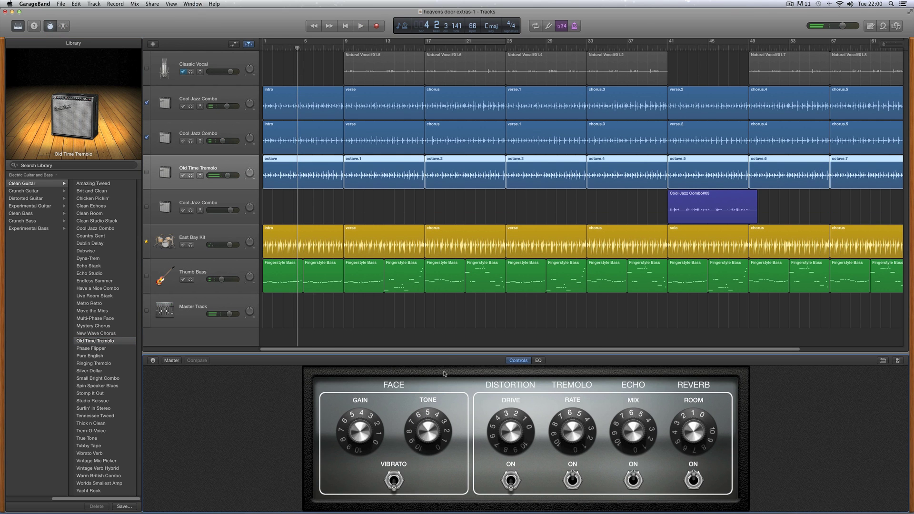
{"action": "key", "text": "space"}
{"action": "left_click_drag", "start_coordinate": [581, 439], "coordinate": [570, 394]}
{"action": "key", "text": "space"}
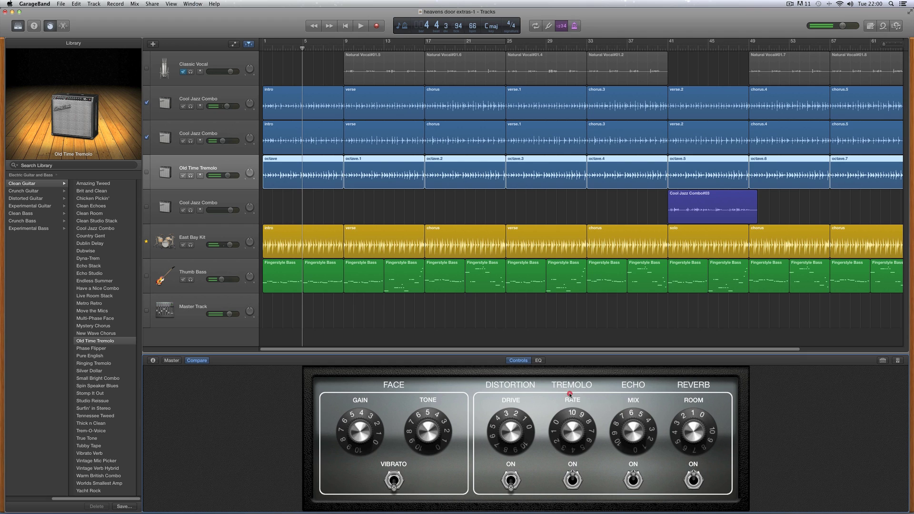
{"action": "key", "text": "space"}
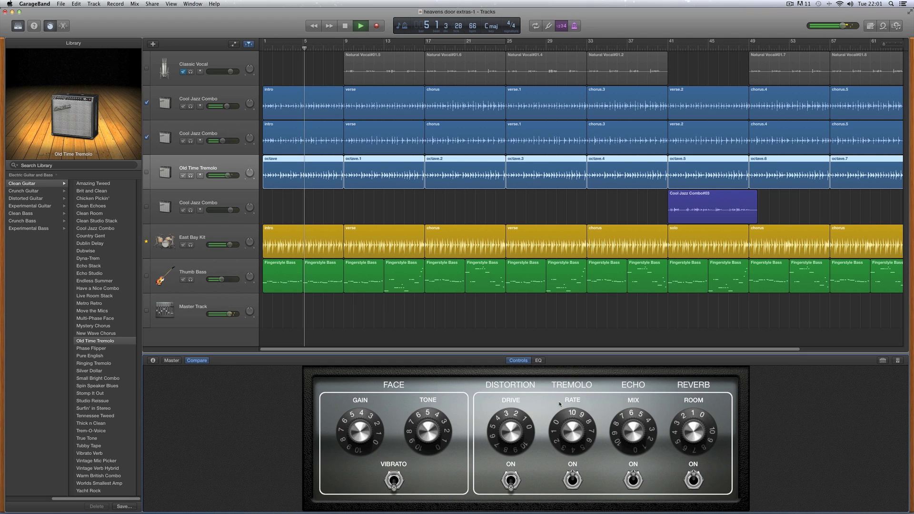
Step: Lower the octave guitar track's volume further and keep listening to it against the other guitars
{"action": "mouse_move", "coordinate": [228, 176]}
{"action": "left_mouse_down"}
{"action": "mouse_move", "coordinate": [204, 177]}
{"action": "mouse_move", "coordinate": [216, 176]}
{"action": "left_mouse_up"}
{"action": "key", "text": "space"}
{"action": "key", "text": "space"}
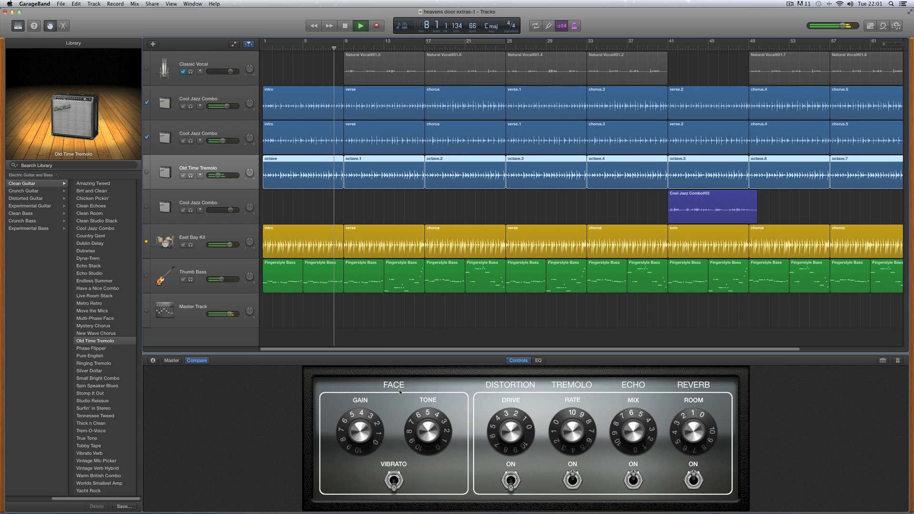
Step: Raise the amp's room reverb to about 6 and nudge the octave track's volume up slightly during playback
{"action": "left_click_drag", "start_coordinate": [413, 415], "coordinate": [428, 426]}
{"action": "key", "text": "space"}
{"action": "left_click_drag", "start_coordinate": [696, 431], "coordinate": [696, 427]}
{"action": "key", "text": "space"}
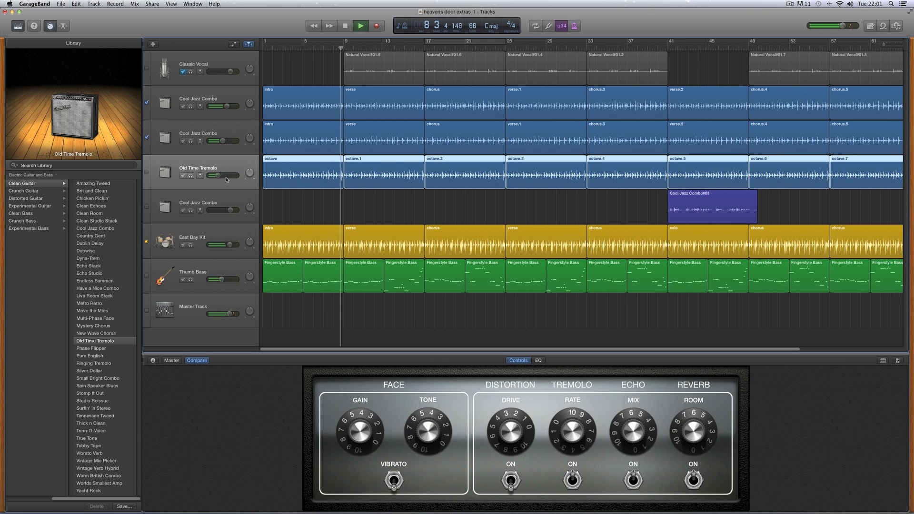
{"action": "left_click_drag", "start_coordinate": [218, 175], "coordinate": [219, 176]}
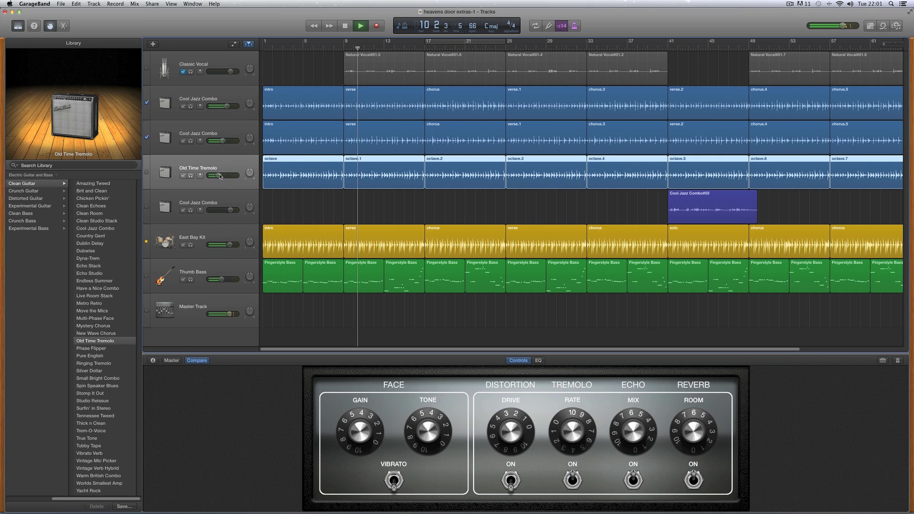
{"action": "key", "text": "space"}
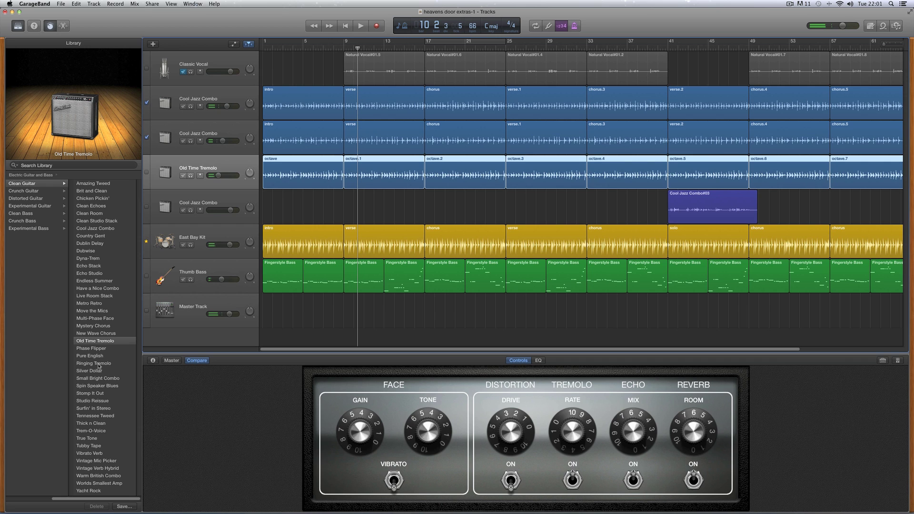
Step: Switch the octave track to Ringing Tremolo, discarding the previous amp changes, and turn up the ring mod rate while listening
{"action": "left_click", "coordinate": [98, 364]}
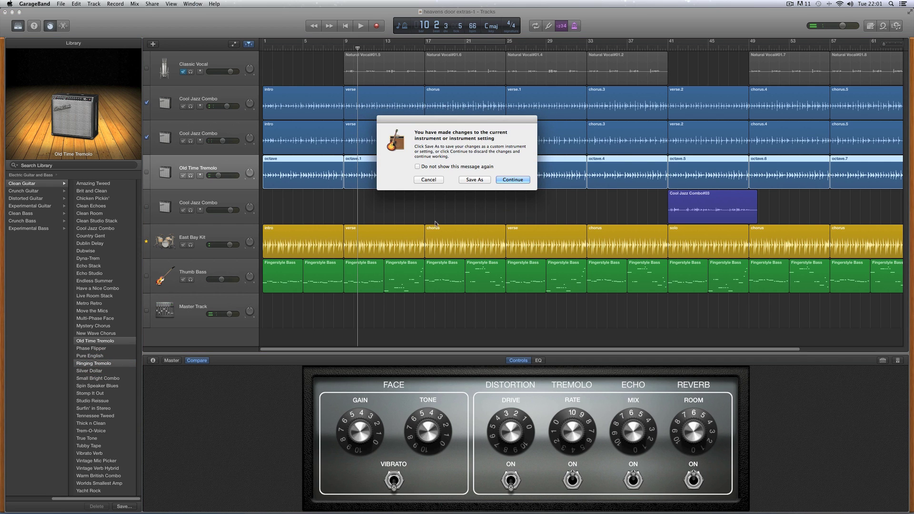
{"action": "left_click", "coordinate": [512, 179]}
{"action": "key", "text": "space"}
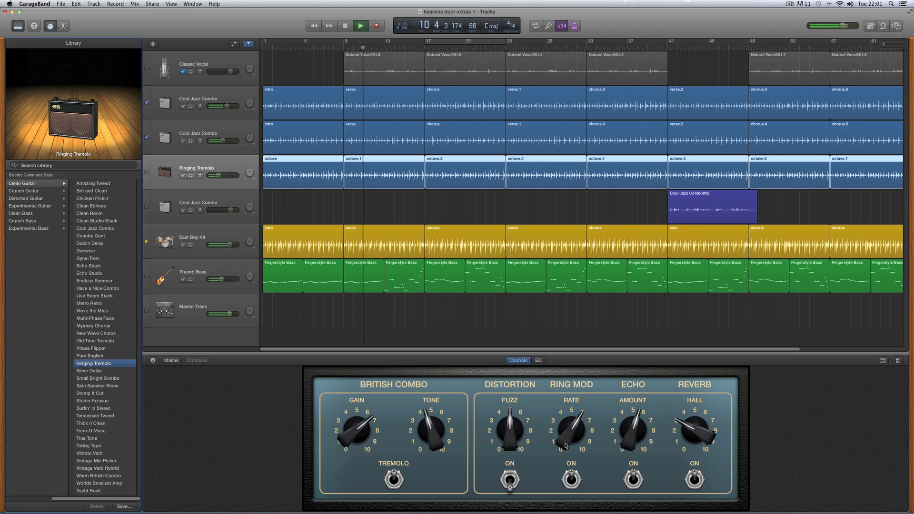
{"action": "left_click_drag", "start_coordinate": [565, 445], "coordinate": [562, 410]}
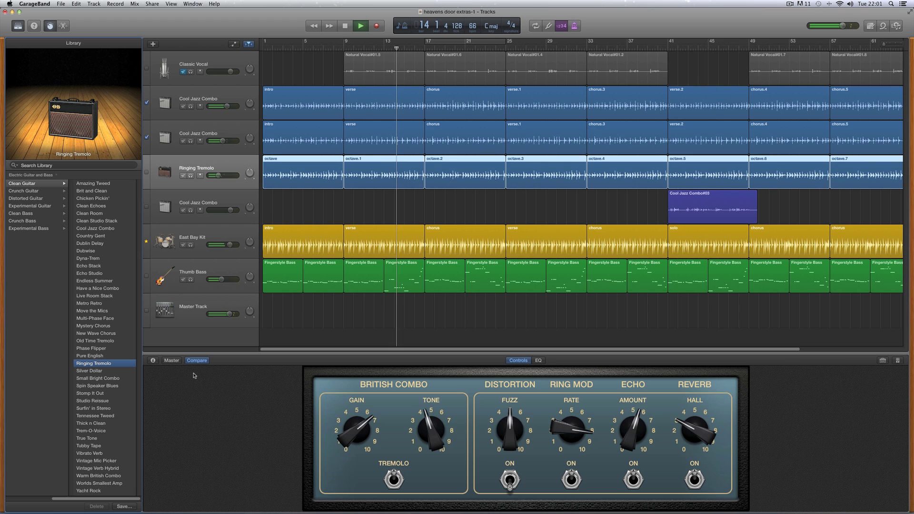
{"action": "key", "text": "space"}
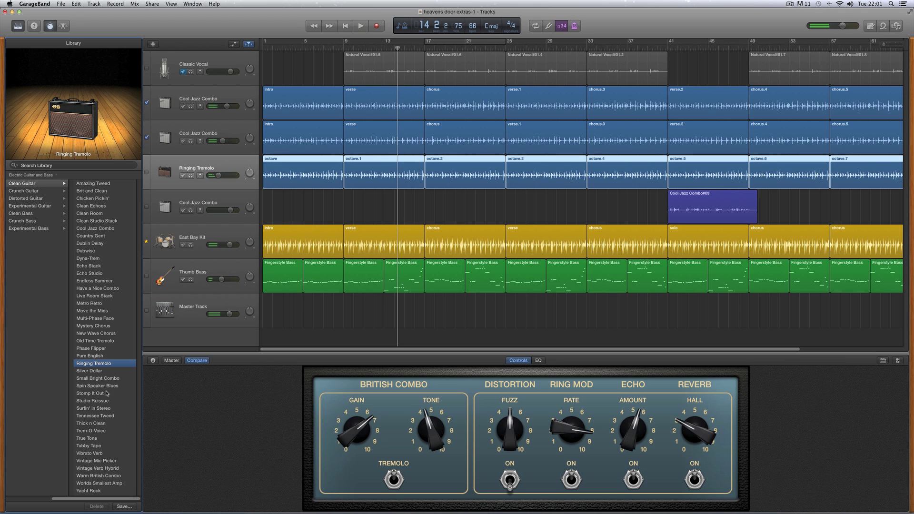
Step: Audition the Trem-O-Voice sound on the octave guitar track, discarding the changes made to Ringing Tremolo
{"action": "left_click", "coordinate": [103, 431]}
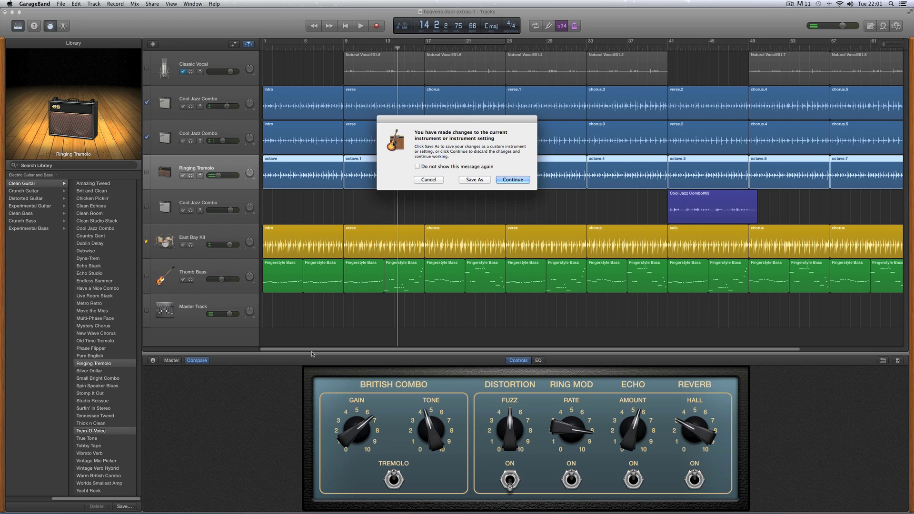
{"action": "left_click", "coordinate": [513, 180]}
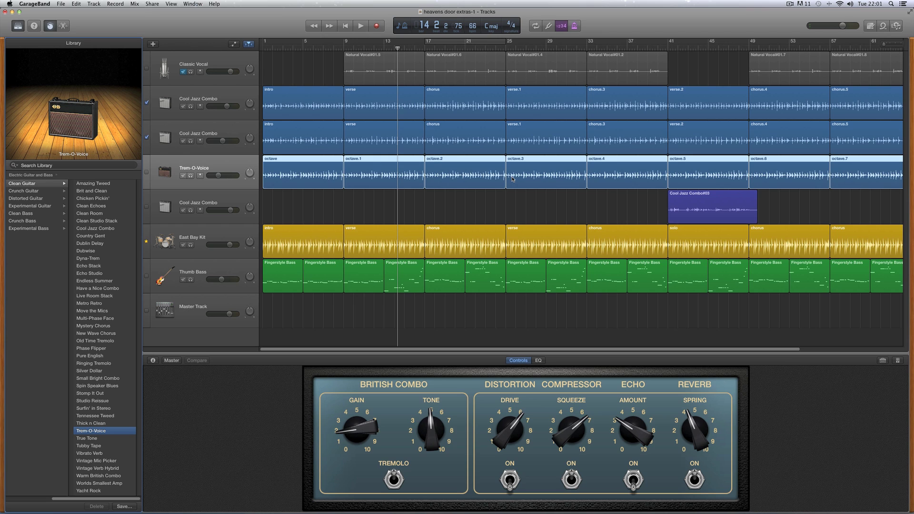
{"action": "key", "text": "space"}
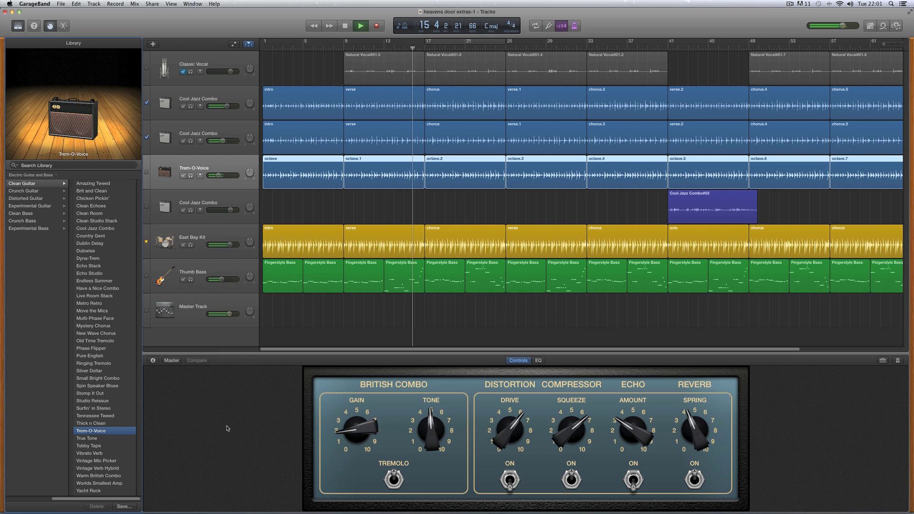
Step: Switch the octave guitar track to the Vibrato Verb sound and play the song to hear it
{"action": "left_click", "coordinate": [101, 455]}
{"action": "key", "text": "space"}
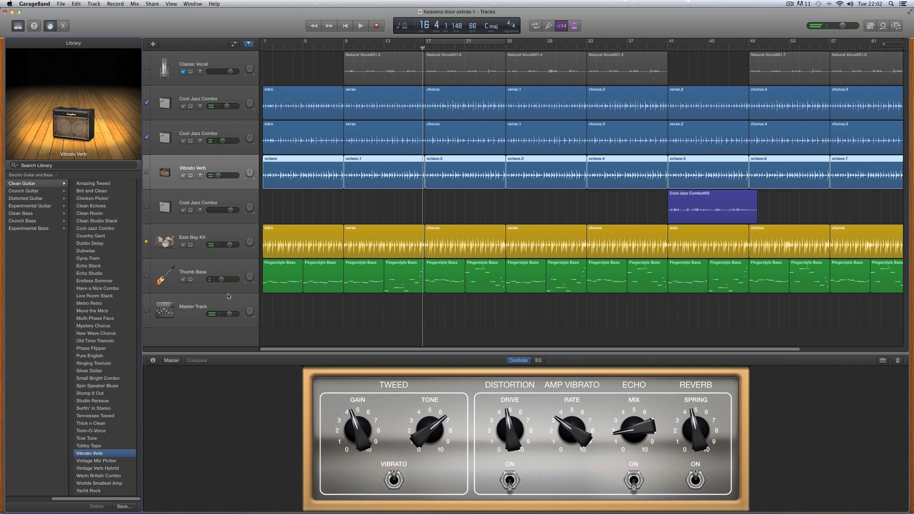
{"action": "key", "text": "space"}
Step: Raise the octave guitar track's volume and adjust the amp vibrato rate while listening, and stop playback
{"action": "left_click_drag", "start_coordinate": [219, 175], "coordinate": [223, 176]}
{"action": "left_click_drag", "start_coordinate": [574, 426], "coordinate": [581, 357]}
{"action": "left_click_drag", "start_coordinate": [221, 176], "coordinate": [226, 176]}
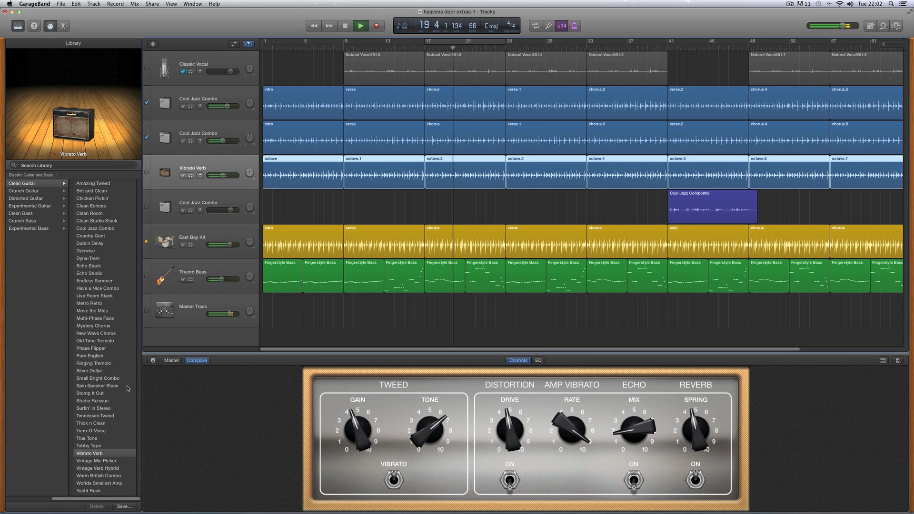
{"action": "key", "text": "space"}
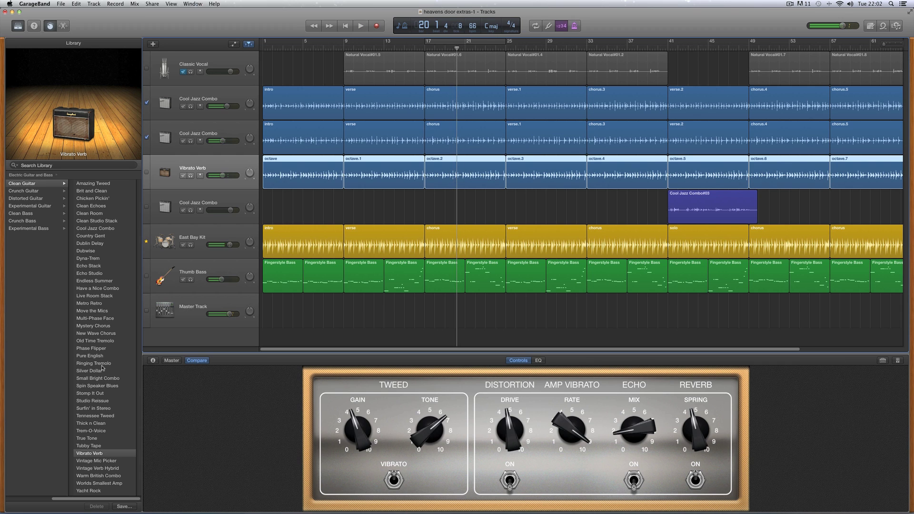
Step: Return the octave track to Old Time Tremolo, discarding the Vibrato Verb changes, and raise the tremolo rate to about 10
{"action": "left_click", "coordinate": [104, 341]}
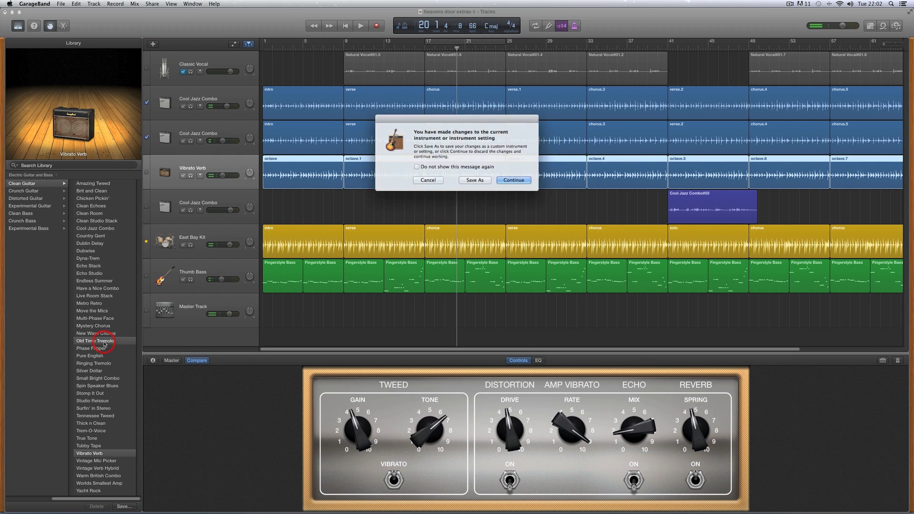
{"action": "left_click", "coordinate": [516, 178]}
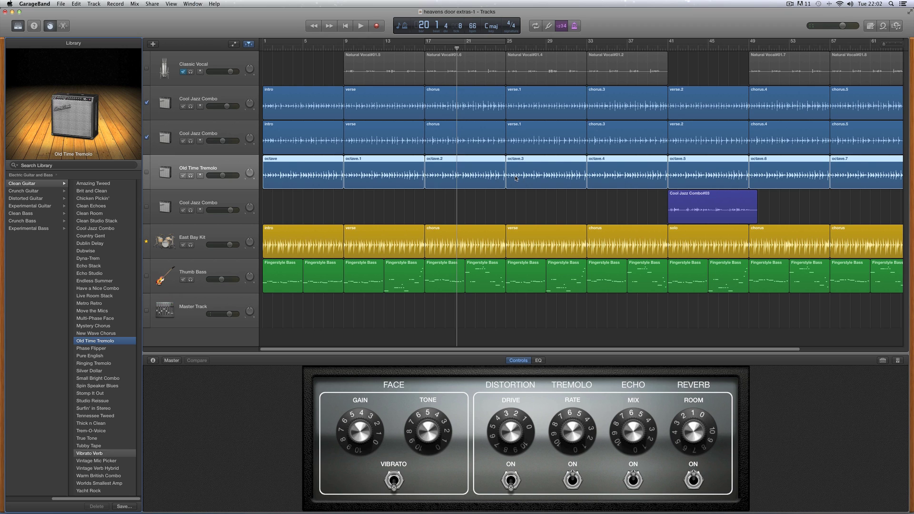
{"action": "key", "text": "space"}
{"action": "left_click_drag", "start_coordinate": [578, 401], "coordinate": [579, 395]}
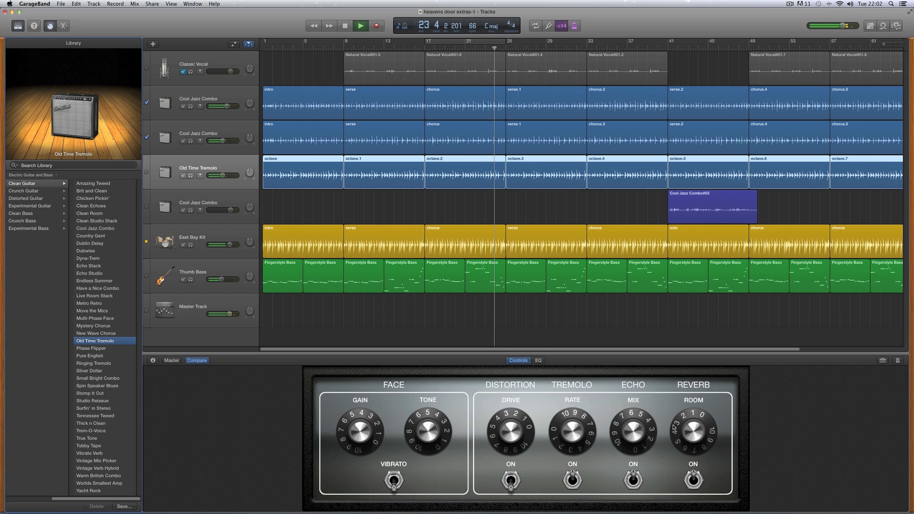
{"action": "key", "text": "space"}
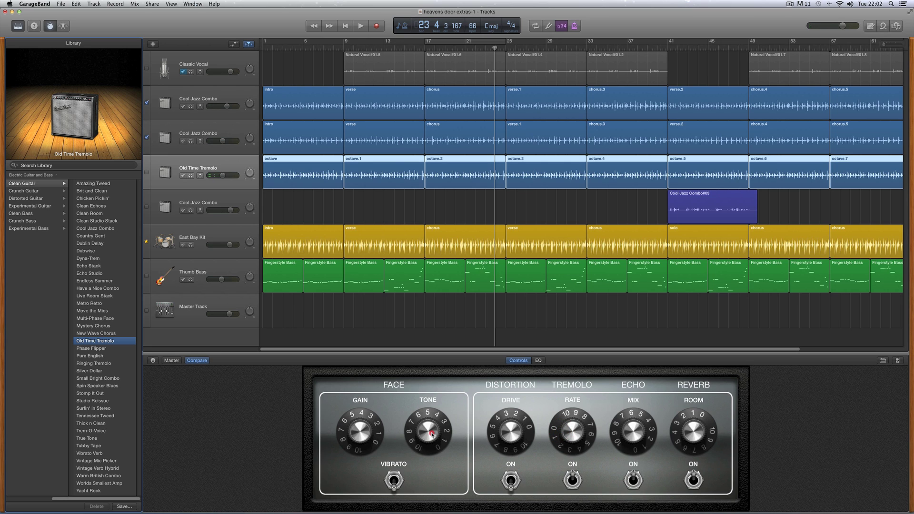
Step: Try the amp's tone at about 7 and settle on about 3 while listening to playback
{"action": "left_click_drag", "start_coordinate": [432, 433], "coordinate": [432, 407]}
{"action": "key", "text": "space"}
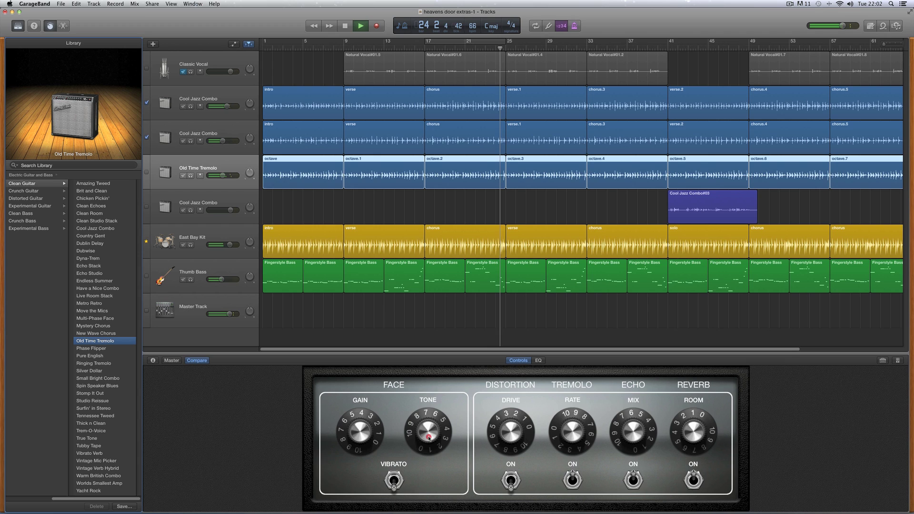
{"action": "key", "text": "space"}
{"action": "mouse_move", "coordinate": [429, 440]}
{"action": "left_mouse_down"}
{"action": "mouse_move", "coordinate": [434, 469]}
{"action": "mouse_move", "coordinate": [427, 450]}
{"action": "left_mouse_up"}
{"action": "key", "text": "space"}
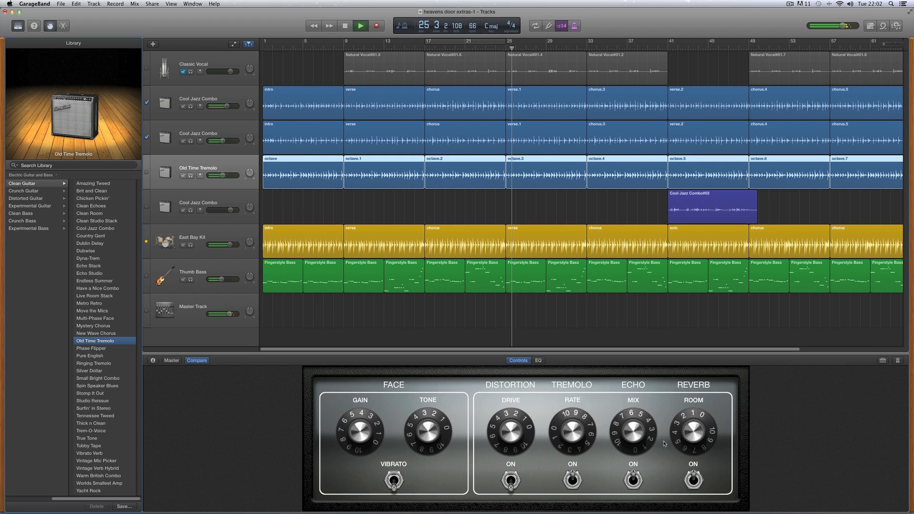
Step: Pause playback, raise the octave guitar amp's reverb room to about 9, and resume playing the song
{"action": "key", "text": "space"}
{"action": "left_click_drag", "start_coordinate": [678, 443], "coordinate": [684, 352]}
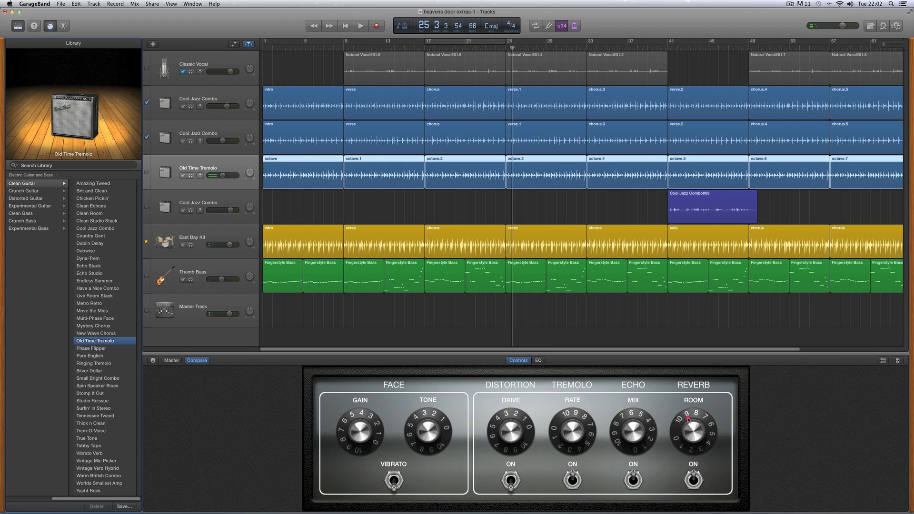
{"action": "key", "text": "space"}
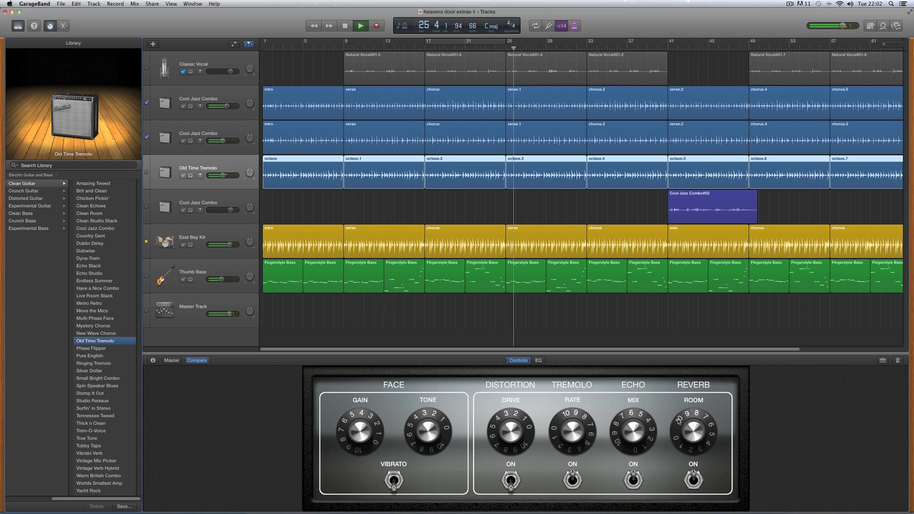
Step: Lower the octave guitar track's volume to about -13.4 dB while listening to the song, and stop playback
{"action": "left_click", "coordinate": [222, 175]}
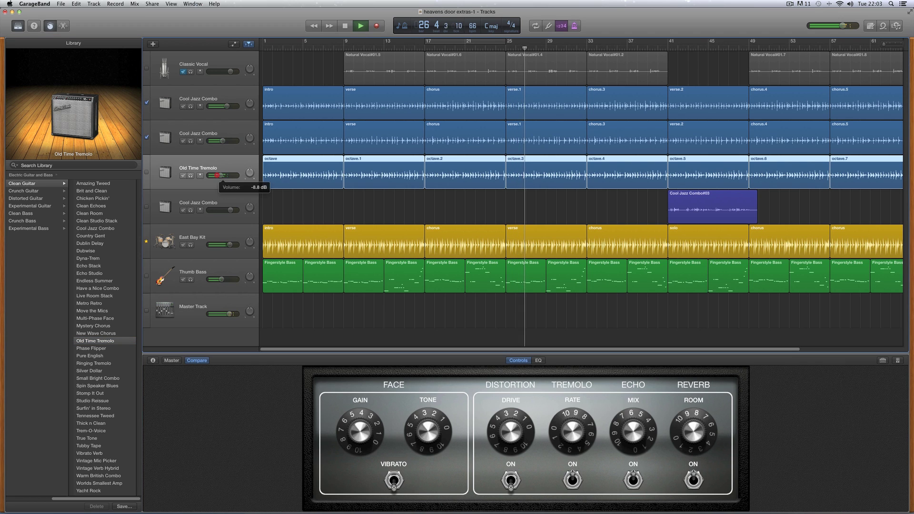
{"action": "left_click_drag", "start_coordinate": [222, 175], "coordinate": [218, 176]}
{"action": "key", "text": "space"}
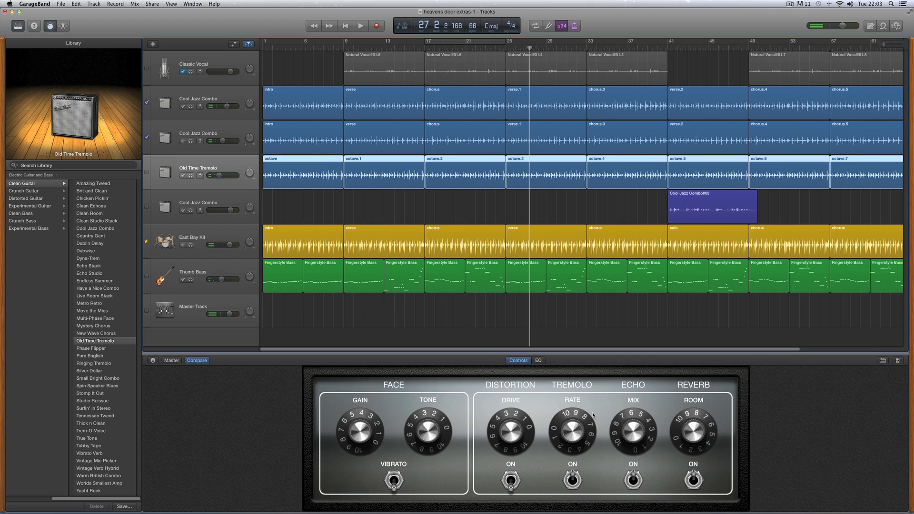
{"action": "key", "text": "space"}
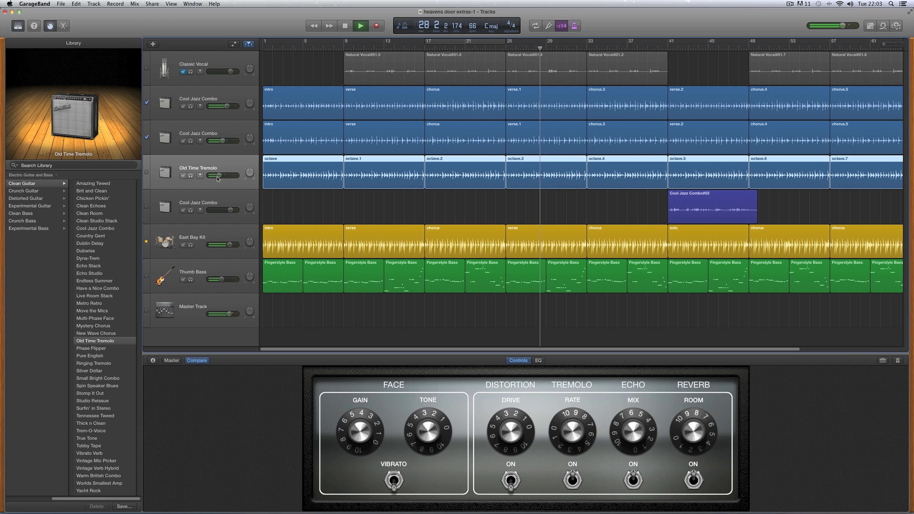
{"action": "left_click_drag", "start_coordinate": [219, 175], "coordinate": [215, 176]}
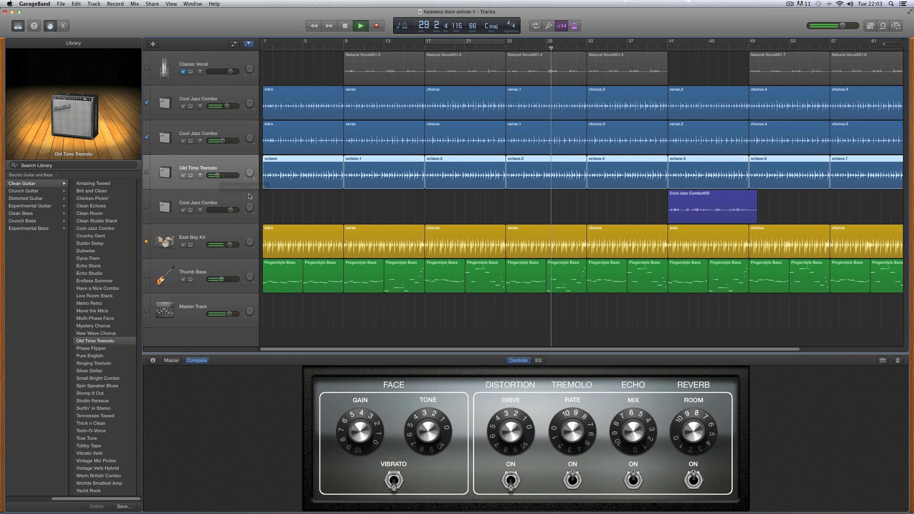
{"action": "mouse_move", "coordinate": [574, 424]}
{"action": "left_mouse_down"}
{"action": "mouse_move", "coordinate": [575, 410]}
{"action": "mouse_move", "coordinate": [574, 418]}
{"action": "left_mouse_up"}
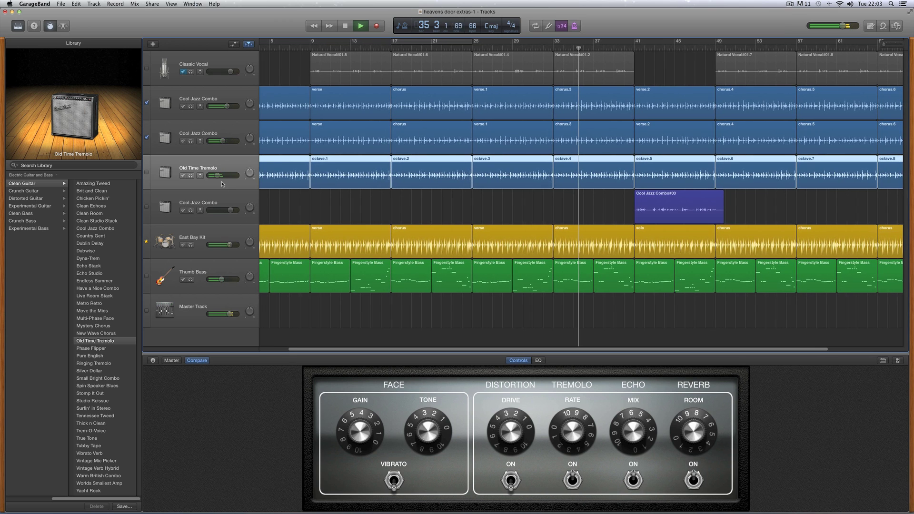
{"action": "left_click_drag", "start_coordinate": [218, 177], "coordinate": [218, 176]}
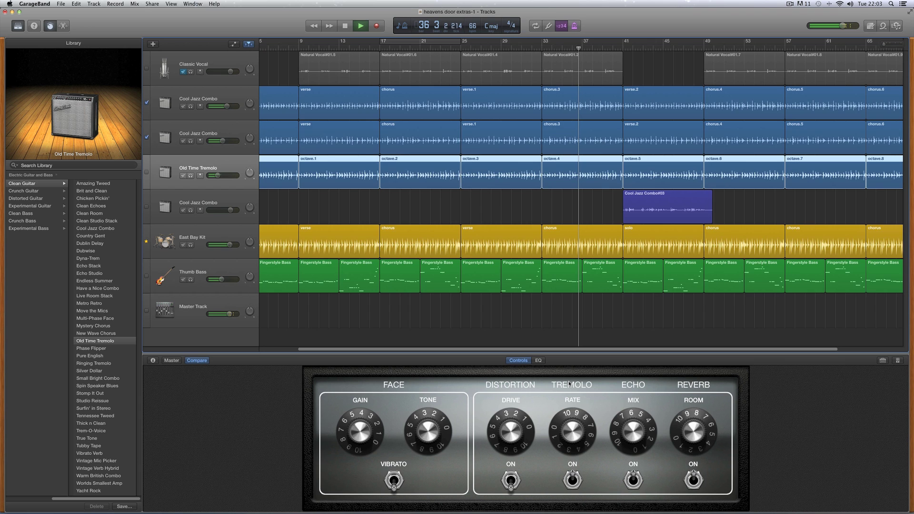
{"action": "key", "text": "space"}
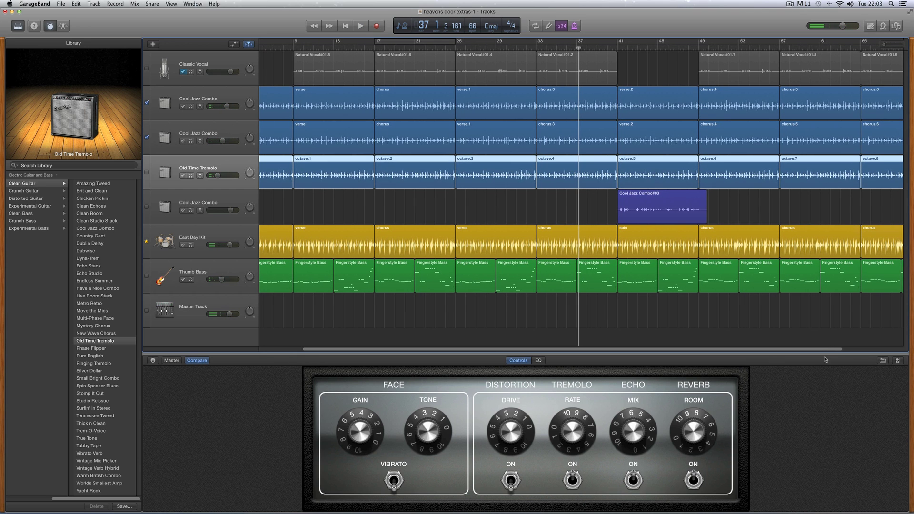
Step: Open the octave track's amp in Amp Designer to examine the tremolo depth, sync and speed controls, and close it
{"action": "left_click", "coordinate": [881, 361]}
{"action": "left_click_drag", "start_coordinate": [249, 39], "coordinate": [454, 211]}
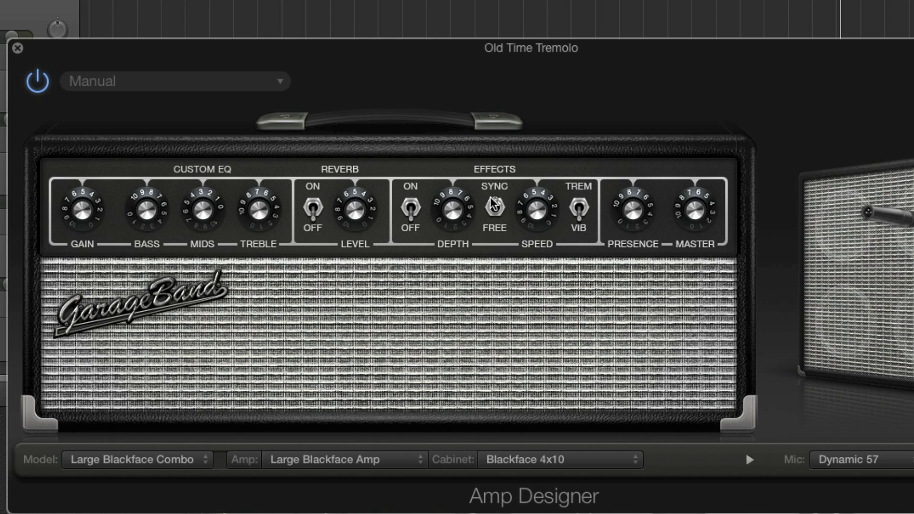
{"action": "left_click_drag", "start_coordinate": [451, 211], "coordinate": [455, 202]}
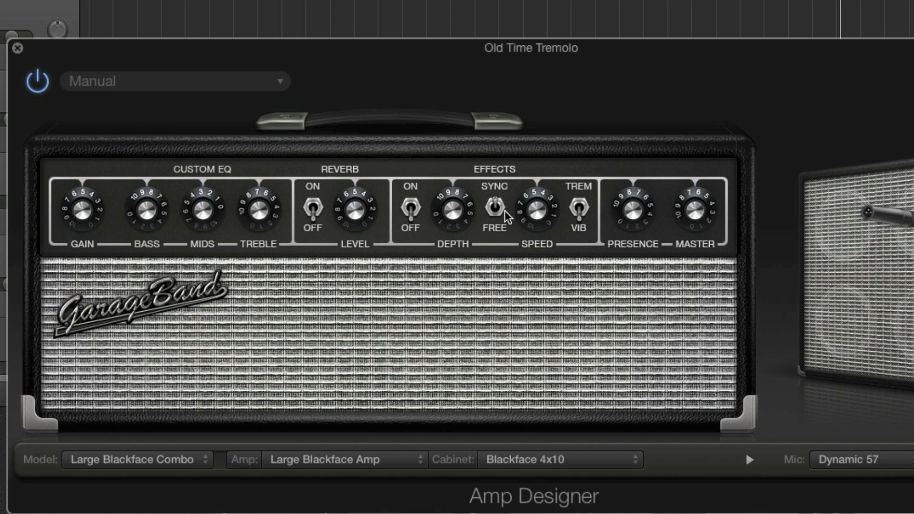
{"action": "left_click", "coordinate": [18, 48]}
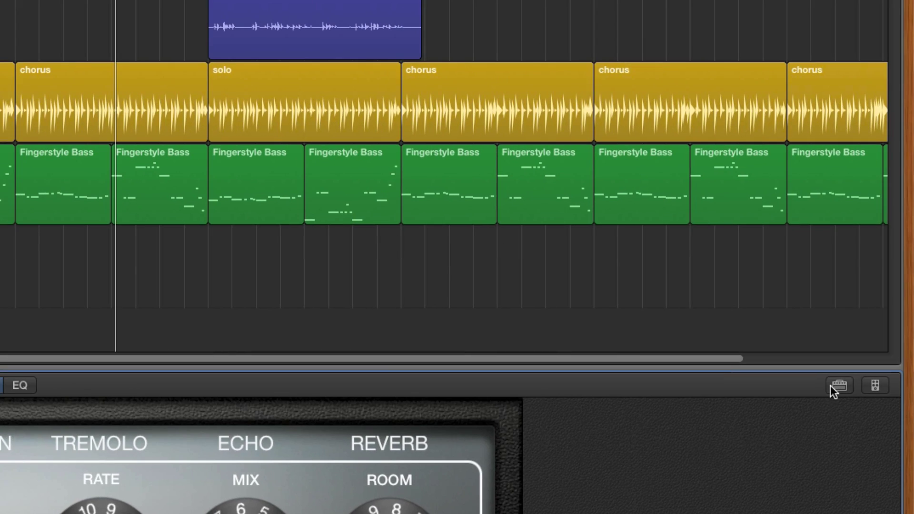
Step: Open the octave track's pedalboard, set the Trem-O-Tone pedal's depth to about 87% and level to about 3.4 dB, and close it
{"action": "left_click", "coordinate": [876, 386]}
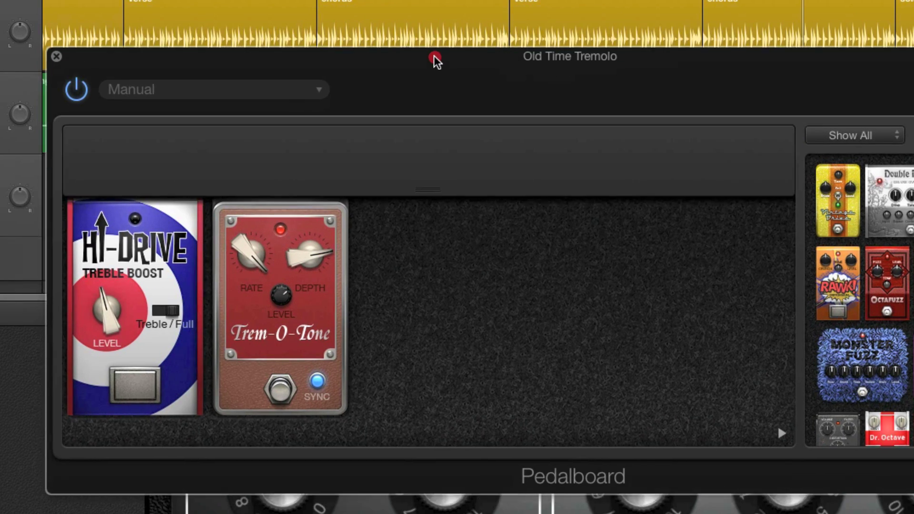
{"action": "left_click_drag", "start_coordinate": [128, 169], "coordinate": [130, 155]}
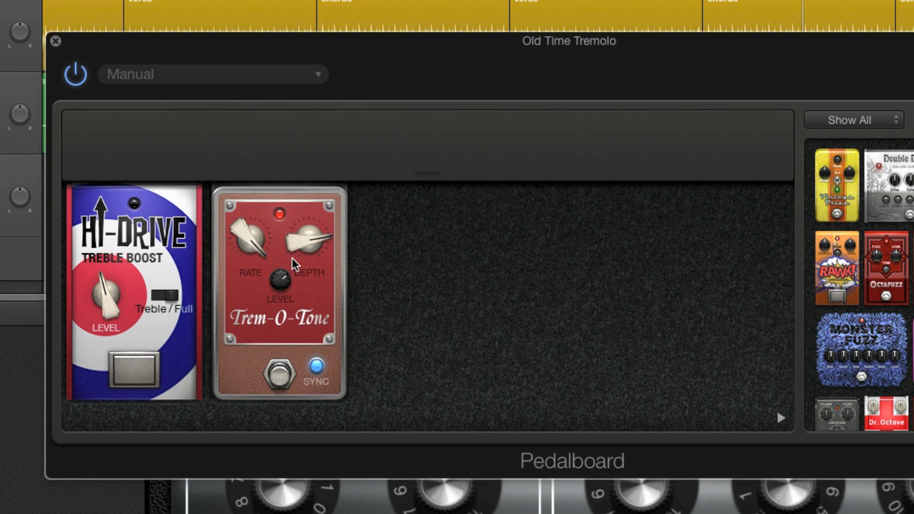
{"action": "left_click_drag", "start_coordinate": [296, 256], "coordinate": [295, 236]}
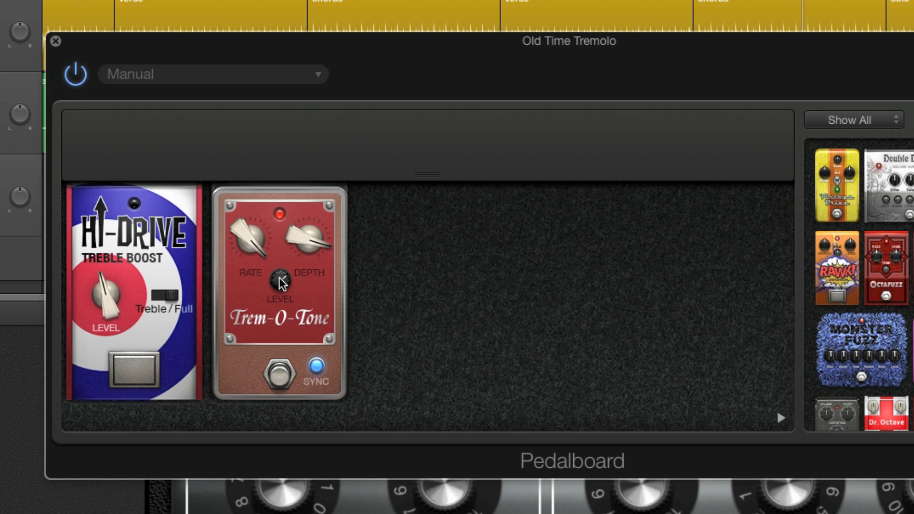
{"action": "left_click_drag", "start_coordinate": [284, 281], "coordinate": [284, 288]}
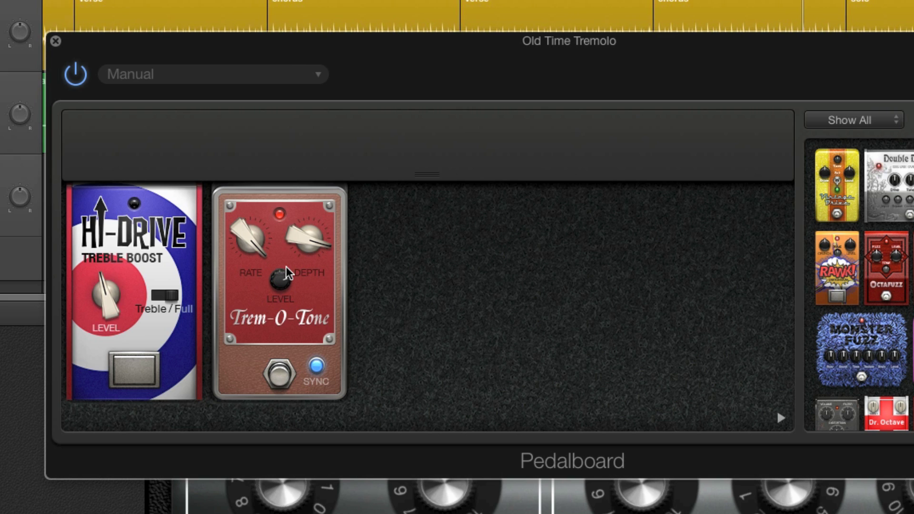
{"action": "left_click_drag", "start_coordinate": [280, 279], "coordinate": [280, 276]}
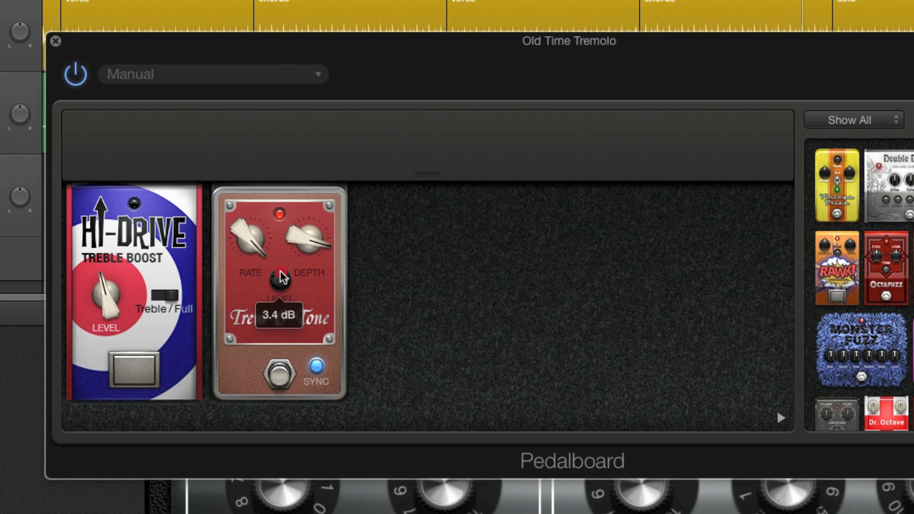
{"action": "left_click", "coordinate": [292, 240]}
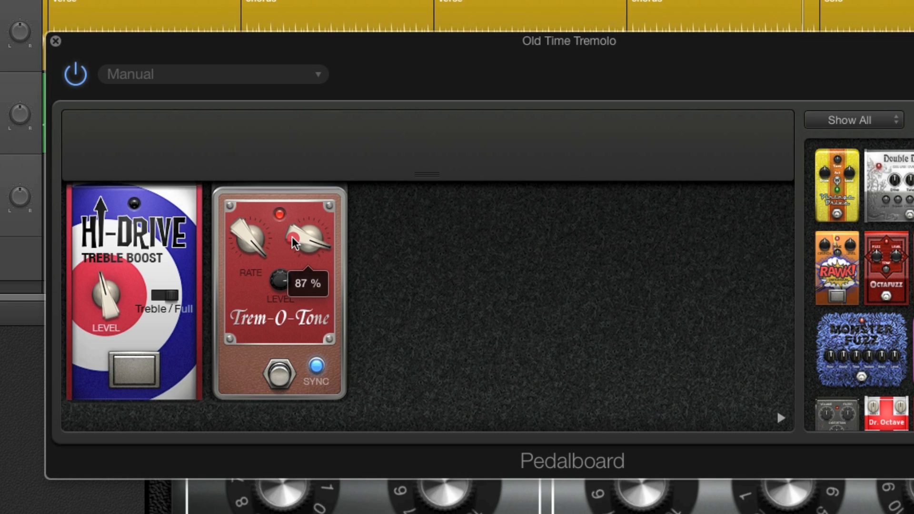
{"action": "left_click_drag", "start_coordinate": [293, 241], "coordinate": [293, 239]}
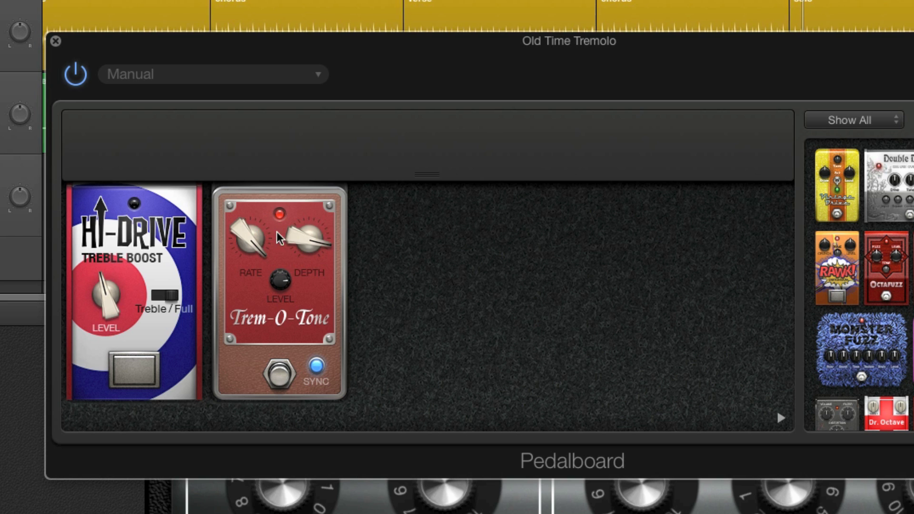
{"action": "left_click", "coordinate": [53, 38]}
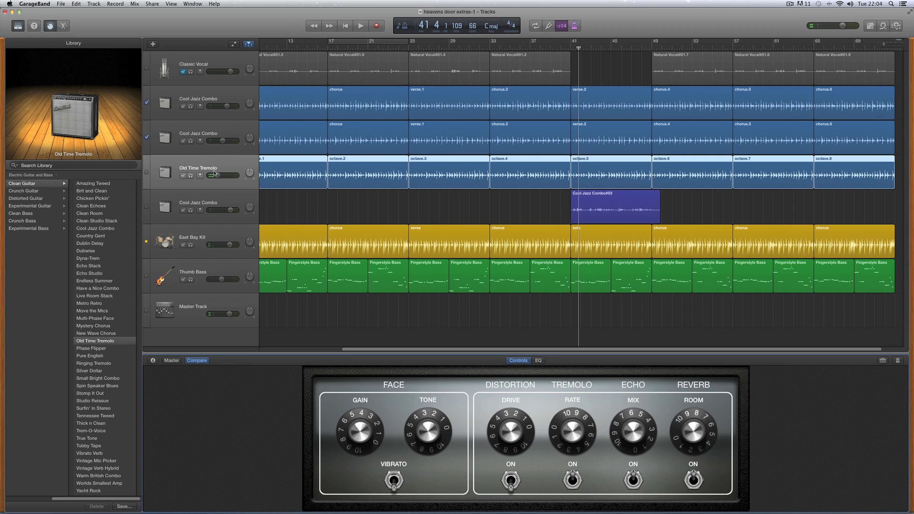
Step: Fine-tune the amp's reverb room and the octave track's volume, playing the song from bar 17 to check the balance
{"action": "left_click", "coordinate": [216, 175]}
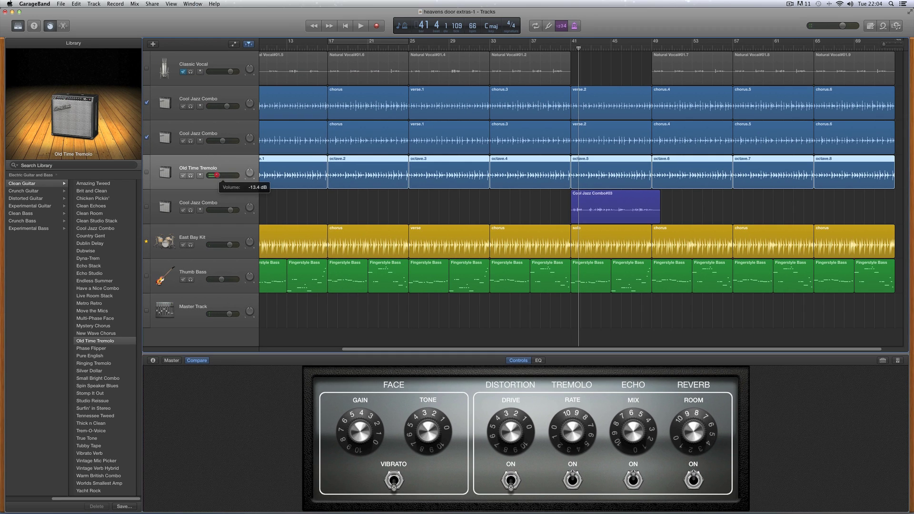
{"action": "left_click_drag", "start_coordinate": [217, 175], "coordinate": [217, 175]}
{"action": "left_click_drag", "start_coordinate": [684, 416], "coordinate": [682, 416]}
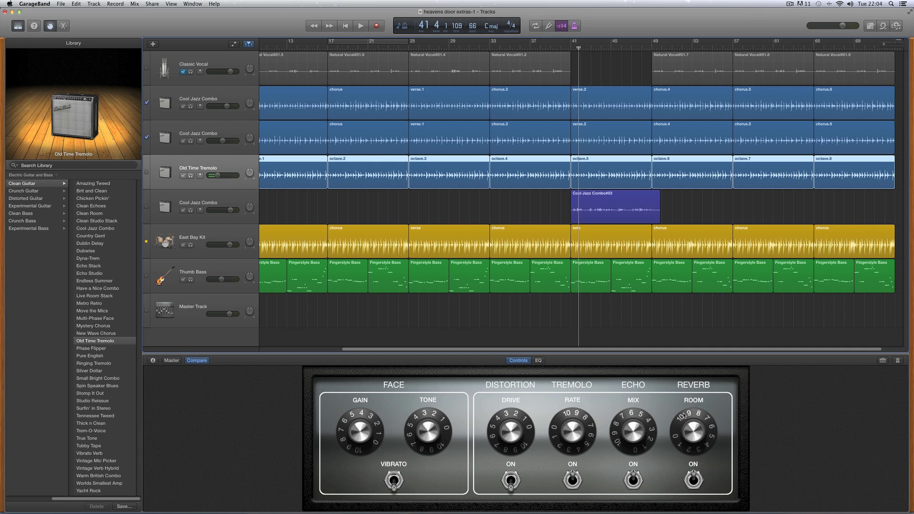
{"action": "left_click", "coordinate": [327, 46]}
{"action": "key", "text": "space"}
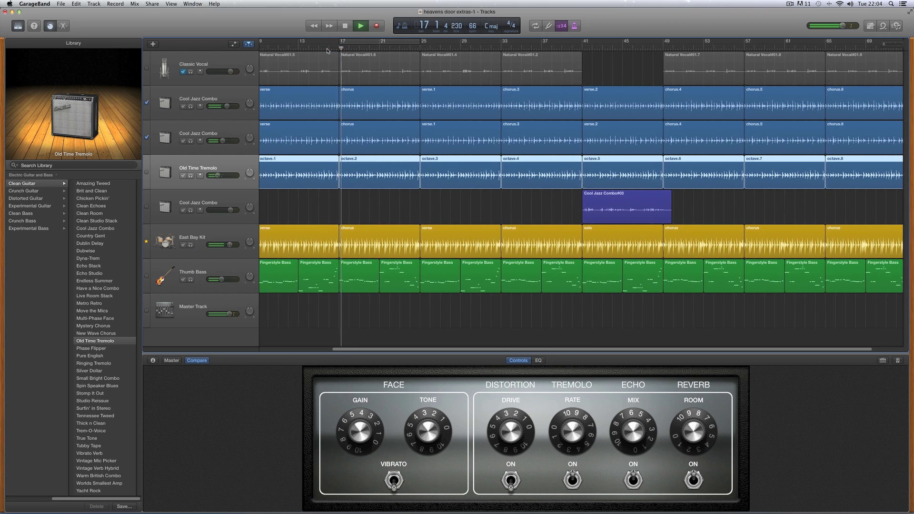
{"action": "left_click_drag", "start_coordinate": [217, 175], "coordinate": [218, 176]}
{"action": "key", "text": "space"}
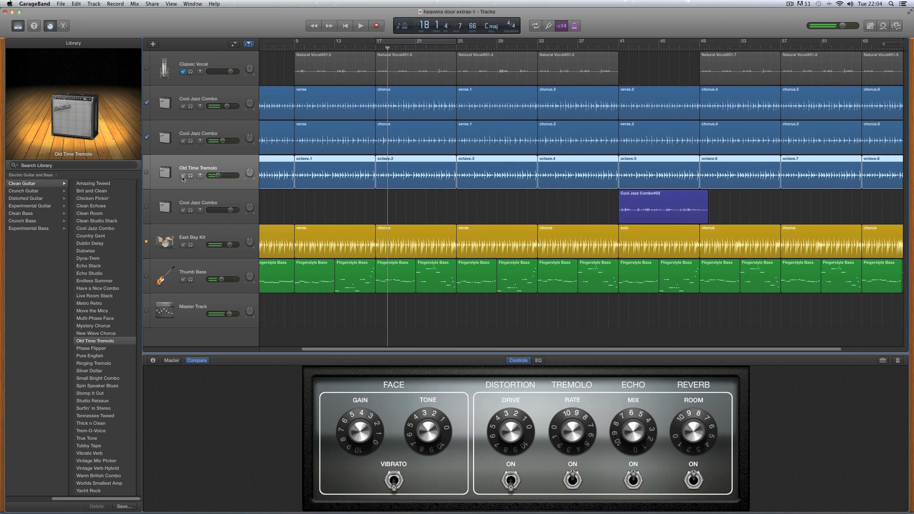
Step: Compare the song with the octave guitar track muted and unmuted during playback
{"action": "left_click", "coordinate": [183, 177]}
{"action": "key", "text": "space"}
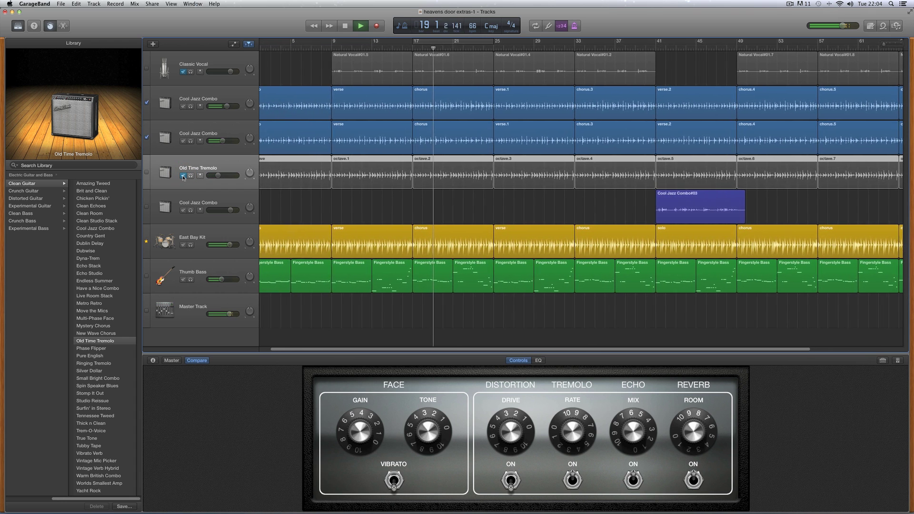
{"action": "left_click", "coordinate": [183, 177]}
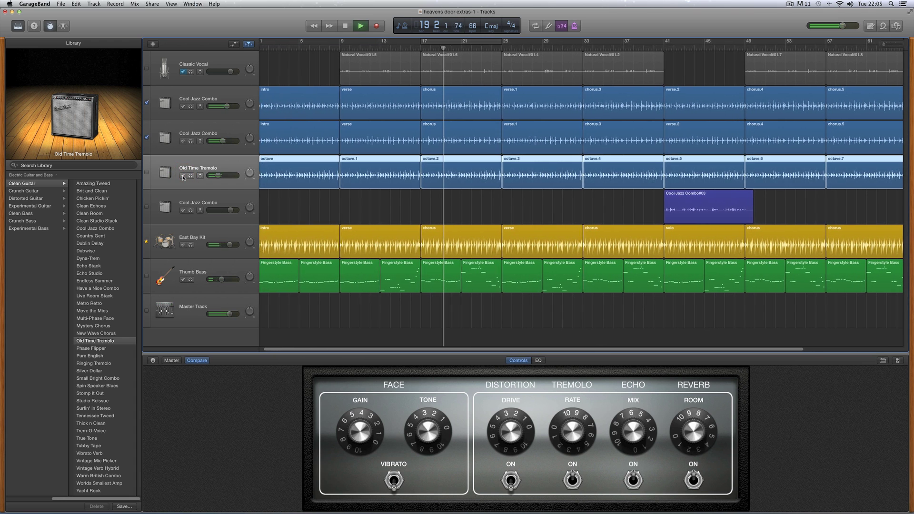
Step: Set the octave guitar track's volume to about -13.0 dB and replay a short passage to check the mix
{"action": "left_click_drag", "start_coordinate": [219, 176], "coordinate": [217, 178]}
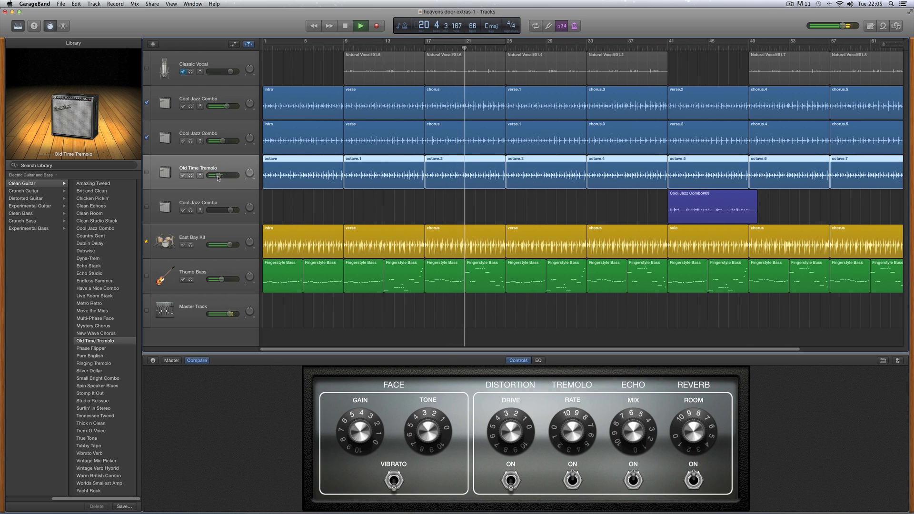
{"action": "key", "text": "space"}
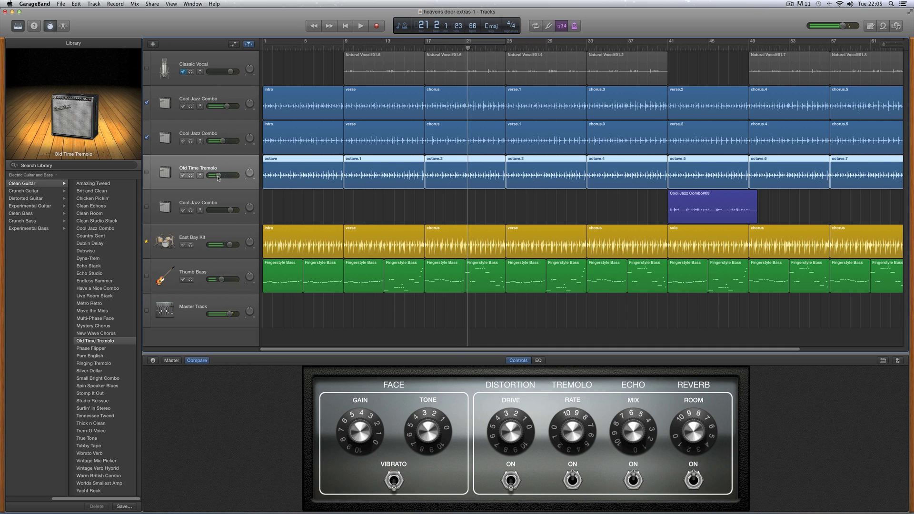
{"action": "left_click", "coordinate": [219, 176]}
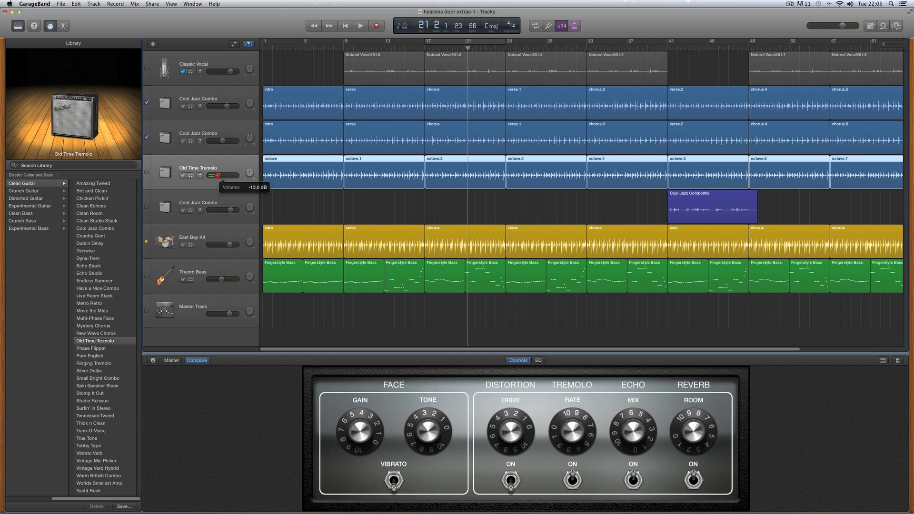
{"action": "key", "text": "space"}
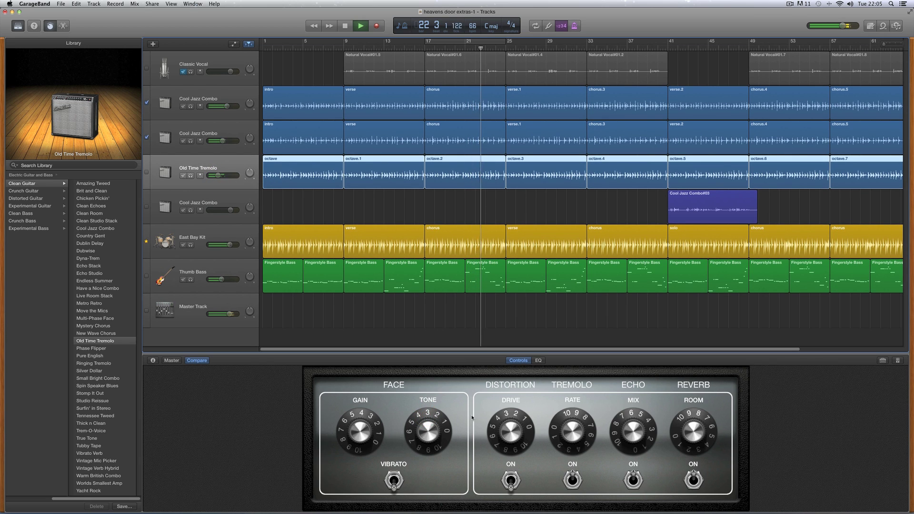
{"action": "key", "text": "space"}
Step: Open the Old Time Tremolo track's Amp Designer and adjust the mids in its custom EQ while the song plays
{"action": "left_click", "coordinate": [883, 361]}
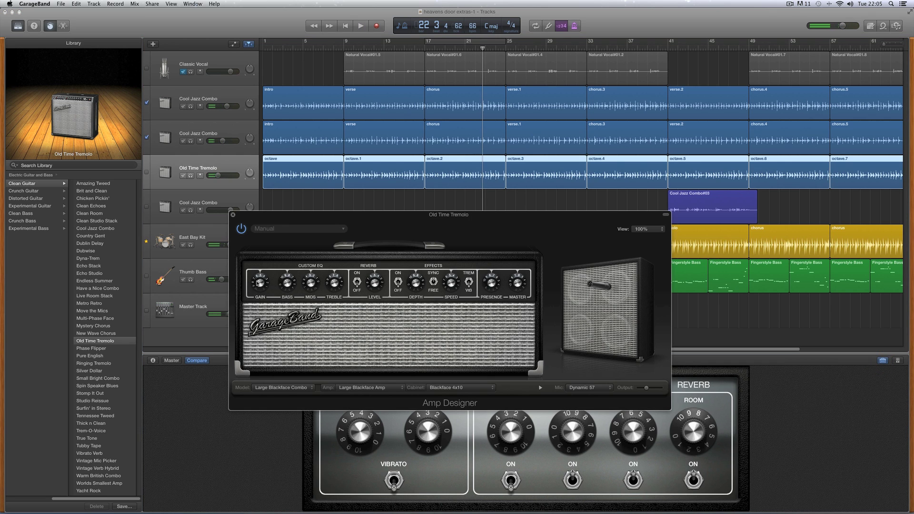
{"action": "left_click_drag", "start_coordinate": [310, 283], "coordinate": [308, 267]}
{"action": "key", "text": "space"}
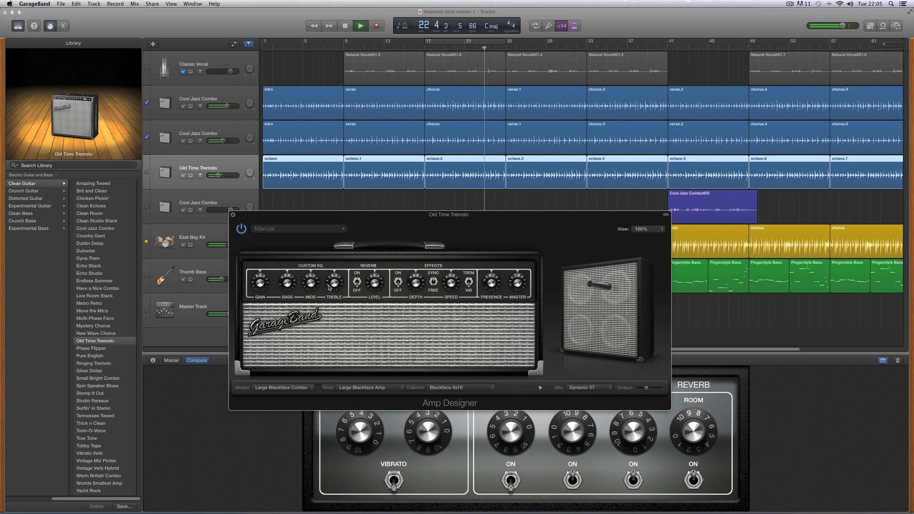
{"action": "left_click_drag", "start_coordinate": [310, 283], "coordinate": [310, 283]}
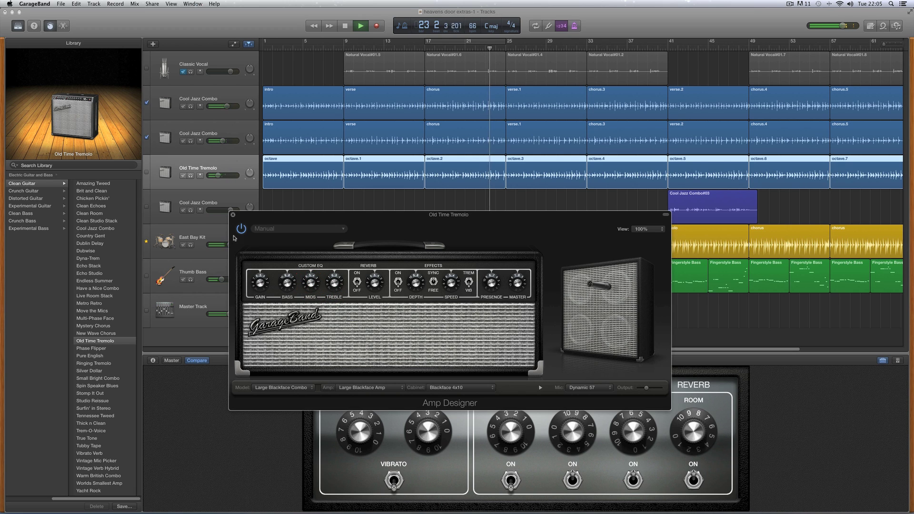
Step: Close the Amp Designer and set the octave guitar track's volume to about -14.2 dB during playback, stopping the song at the end
{"action": "left_click_drag", "start_coordinate": [218, 177], "coordinate": [217, 179]}
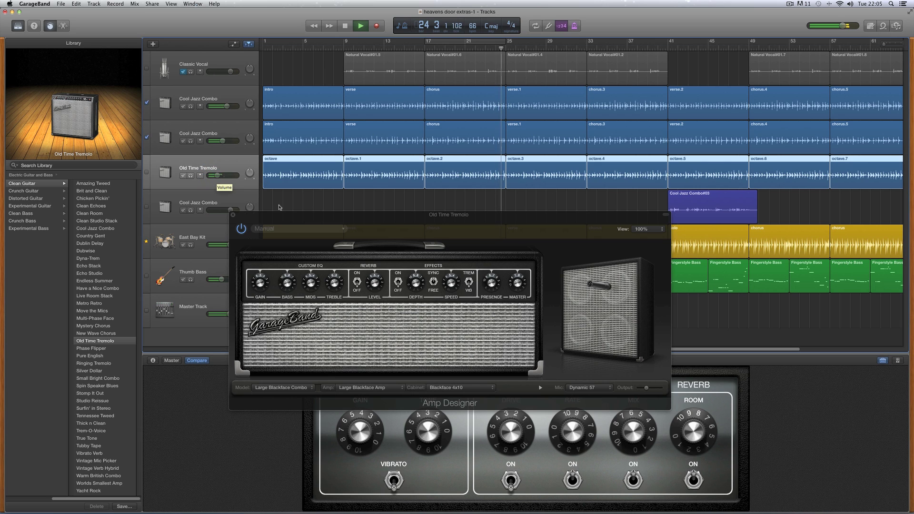
{"action": "left_click", "coordinate": [489, 285]}
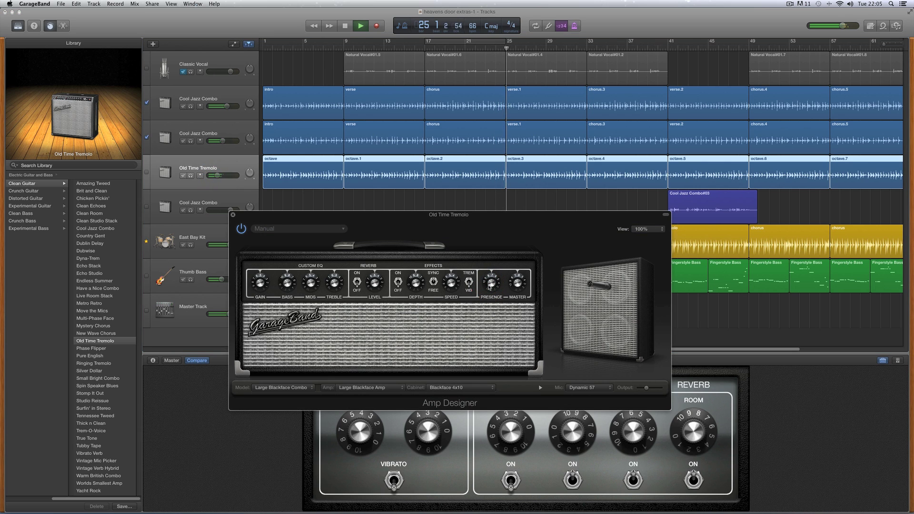
{"action": "left_click", "coordinate": [233, 215]}
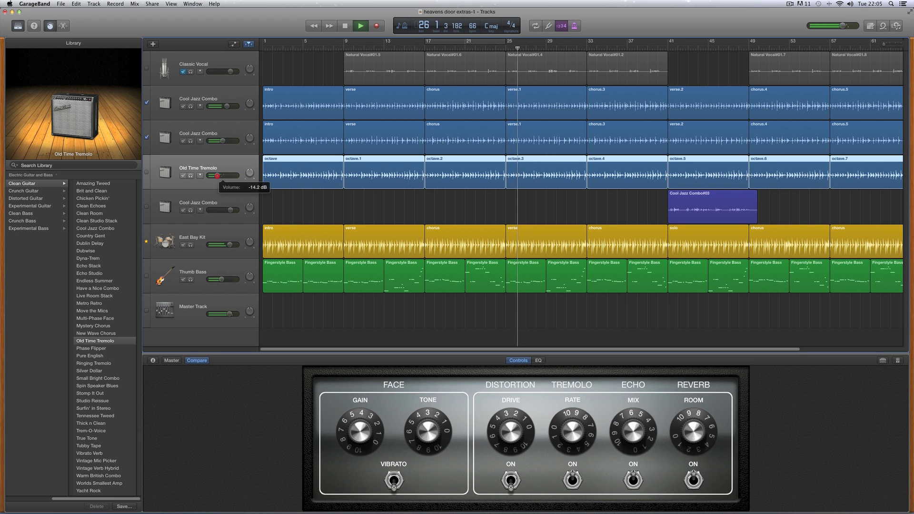
{"action": "left_click", "coordinate": [218, 178]}
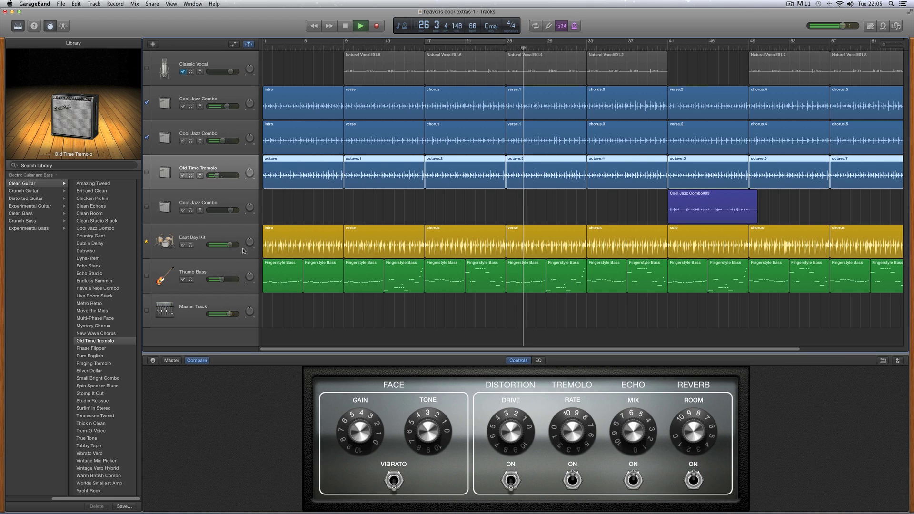
{"action": "key", "text": "space"}
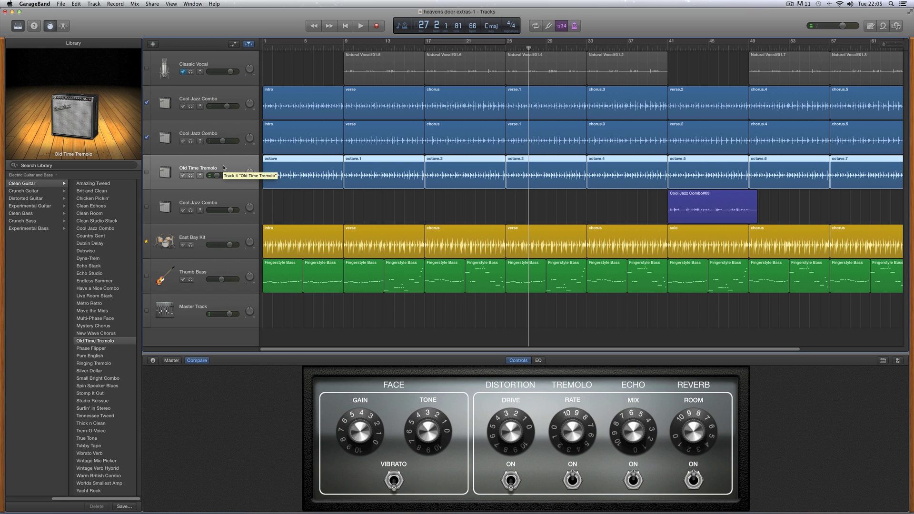
Step: Select the upper two Cool Jazz Combo tracks and the Old Time Tremolo track in turn to review the three guitar parts
{"action": "left_click", "coordinate": [241, 101]}
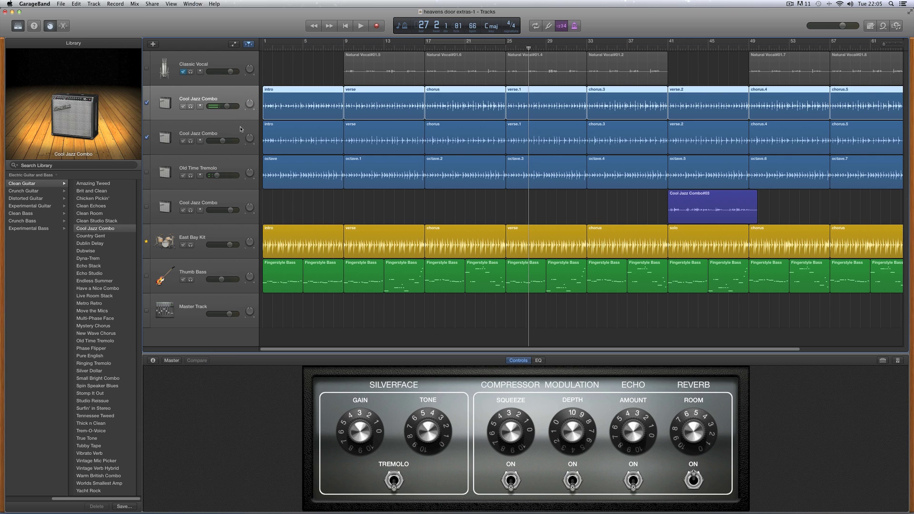
{"action": "left_click", "coordinate": [240, 128]}
{"action": "left_click", "coordinate": [238, 103]}
{"action": "left_click", "coordinate": [247, 127]}
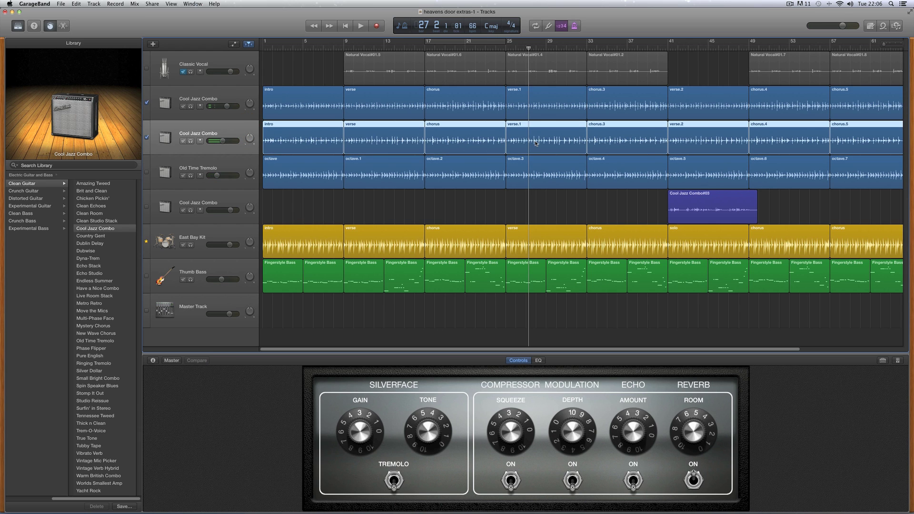
{"action": "left_click", "coordinate": [237, 164]}
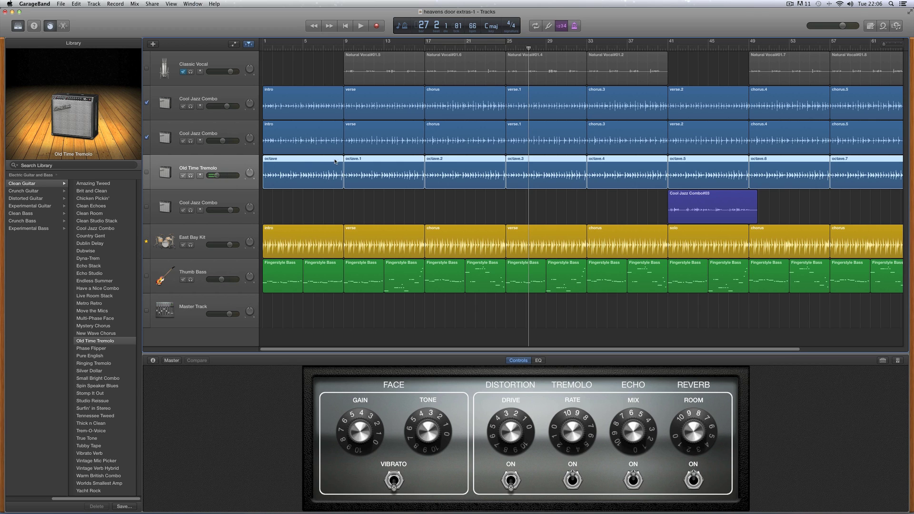
Step: Play a short passage of the song from bar 9 to hear the octave guitar in the verse
{"action": "left_click", "coordinate": [344, 47]}
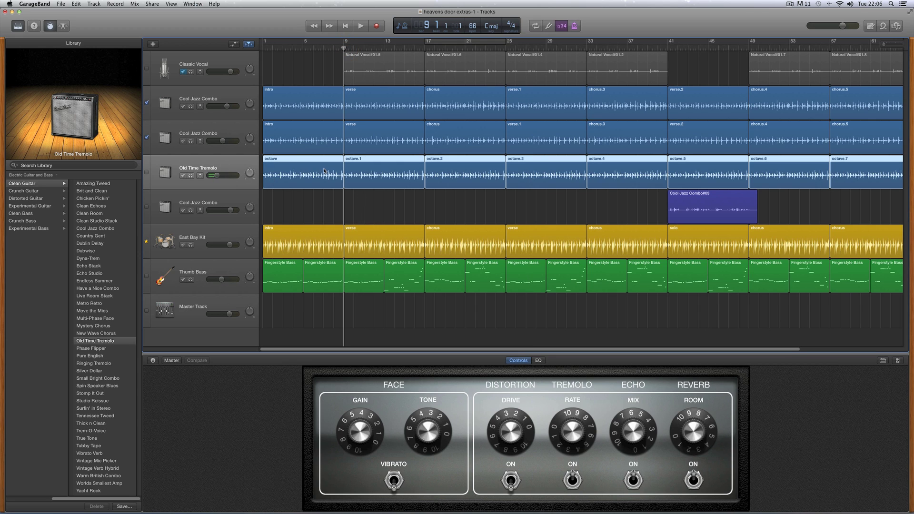
{"action": "key", "text": "space"}
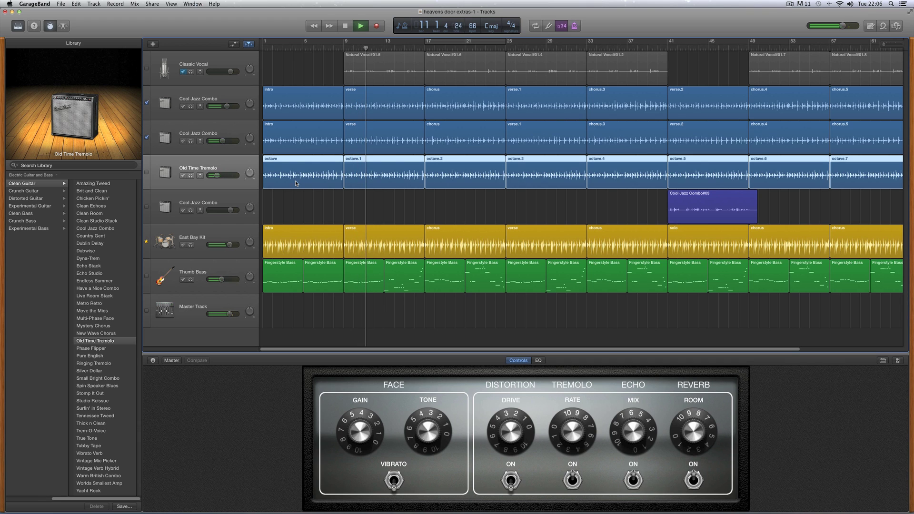
{"action": "key", "text": "space"}
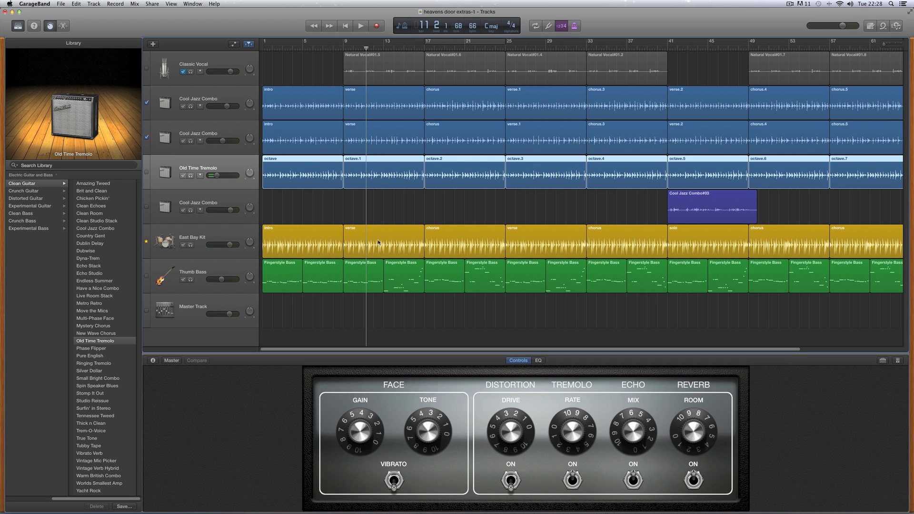
Step: Enlarge the timeline and make the octave guitar track match the East Bay Kit groove track, toggling the match off and on and leaving it enabled
{"action": "left_click", "coordinate": [897, 45]}
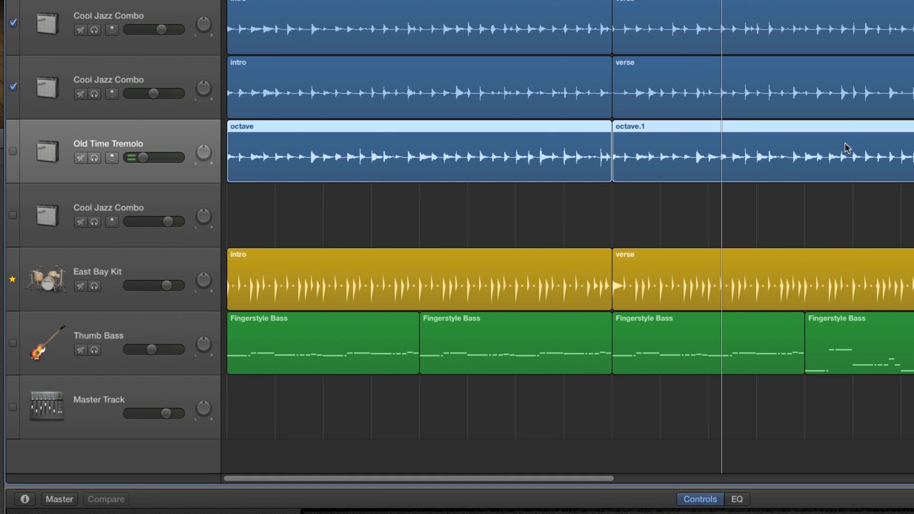
{"action": "left_click", "coordinate": [505, 137]}
{"action": "left_click", "coordinate": [645, 137]}
{"action": "left_click", "coordinate": [13, 151]}
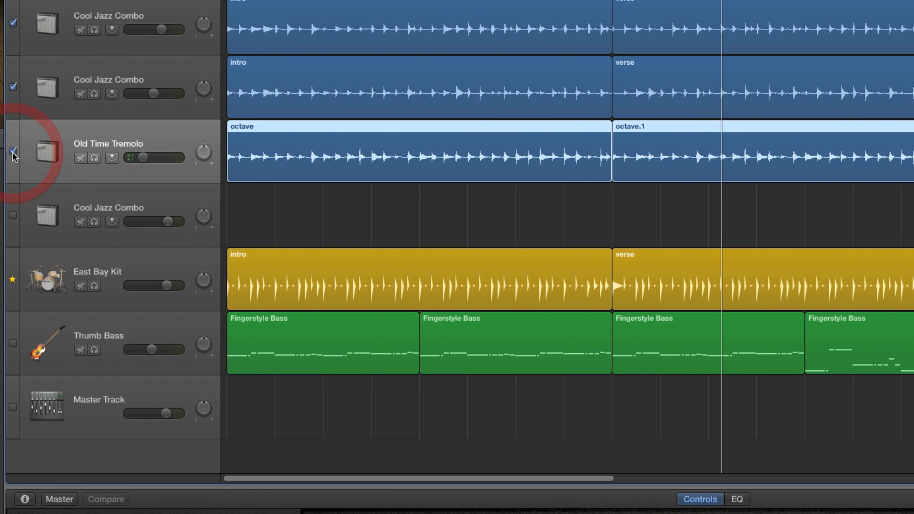
{"action": "left_click", "coordinate": [13, 151]}
{"action": "left_click", "coordinate": [13, 153]}
{"action": "left_click", "coordinate": [12, 152]}
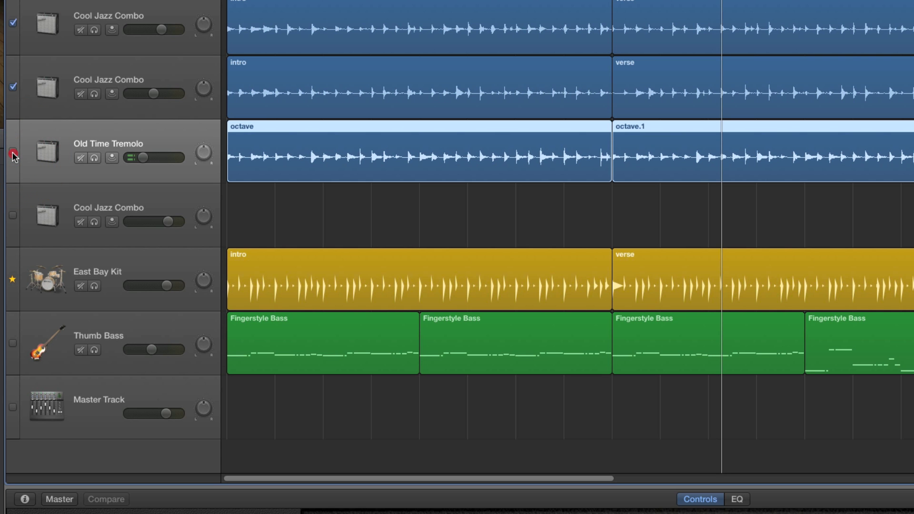
{"action": "left_click", "coordinate": [13, 152]}
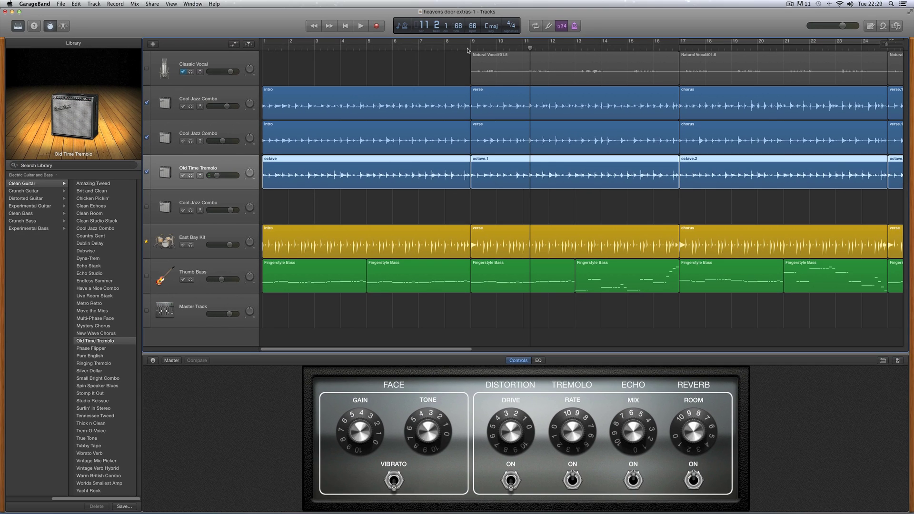